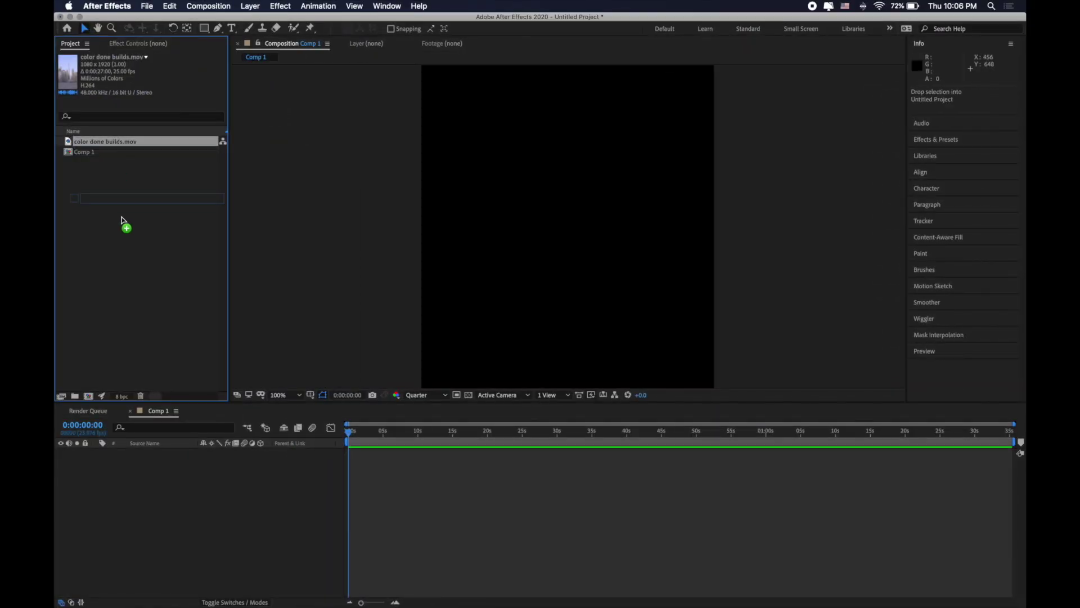
Add the city clip to Comp 1, duplicate it, and rename the lower layer 'background'
drag(157, 475, 158, 480)
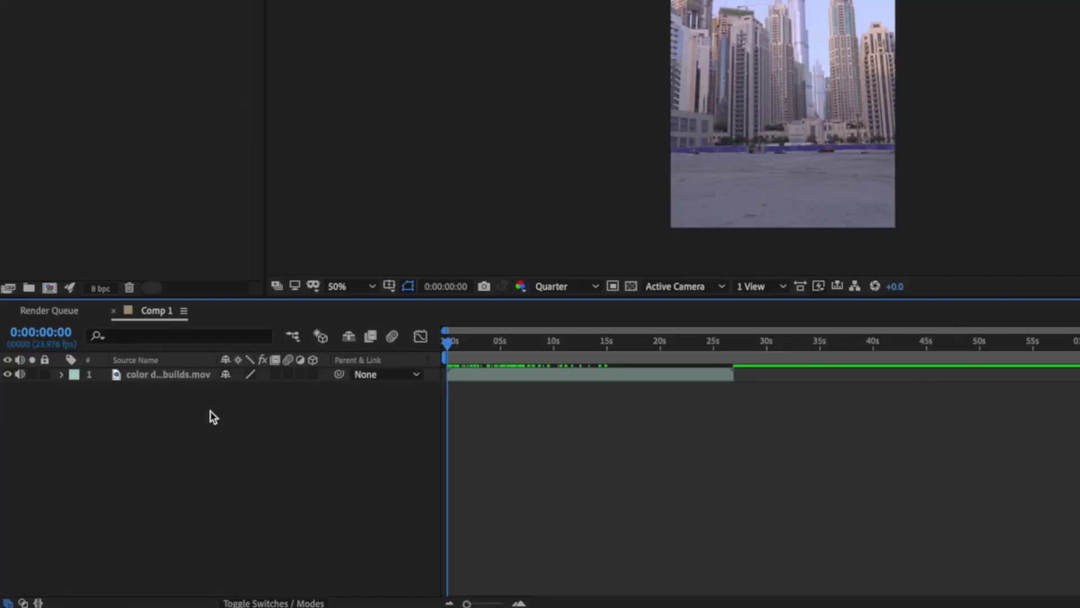
key(super+d)
right_click(183, 462)
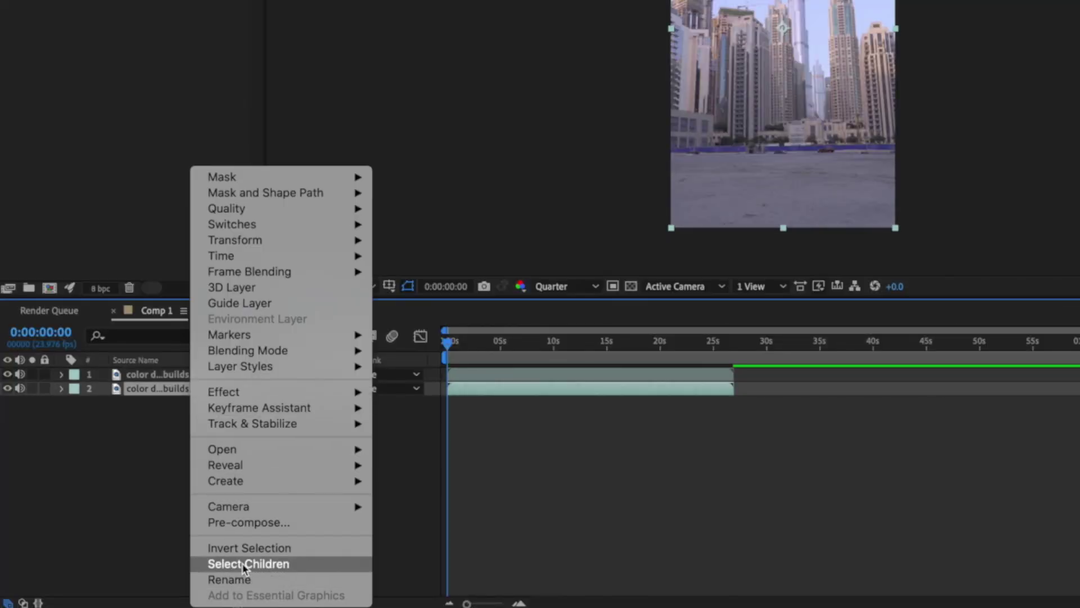
click(229, 579)
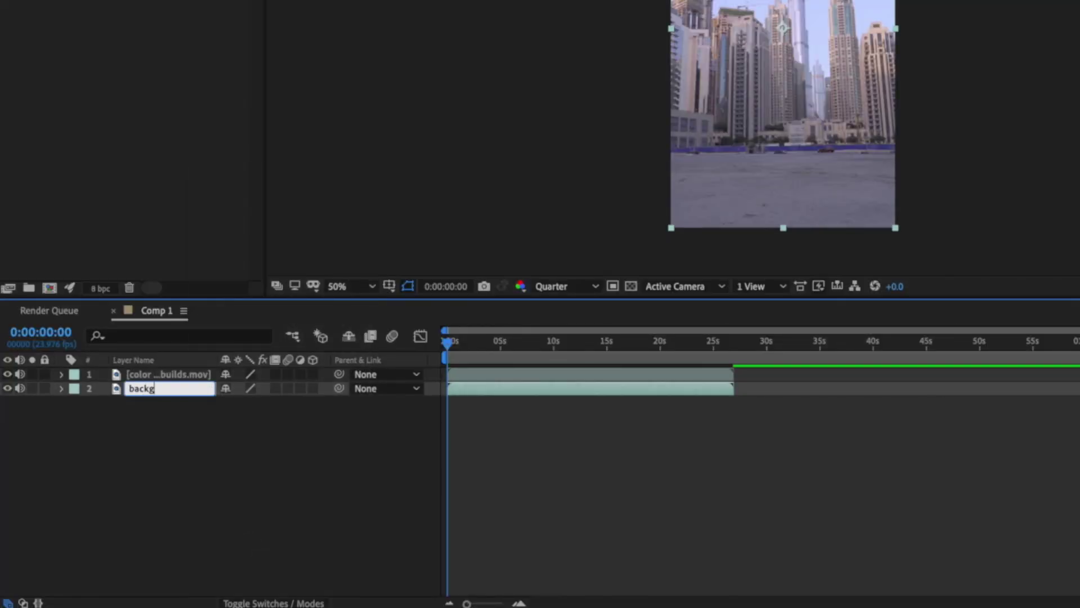
Move the playhead to 0:00:06:21
drag(448, 340, 521, 338)
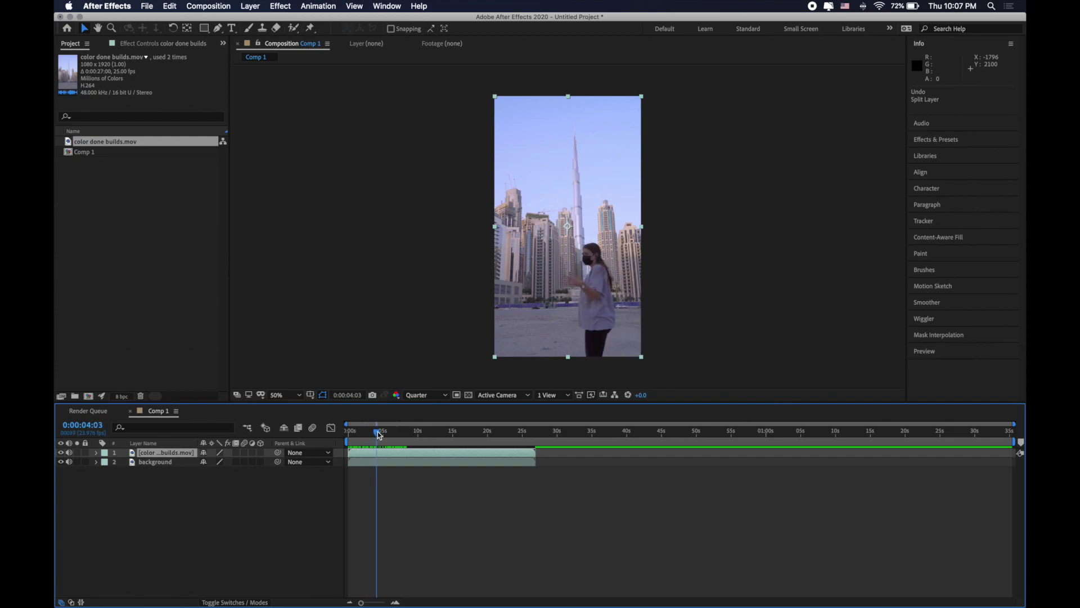
drag(396, 428, 396, 428)
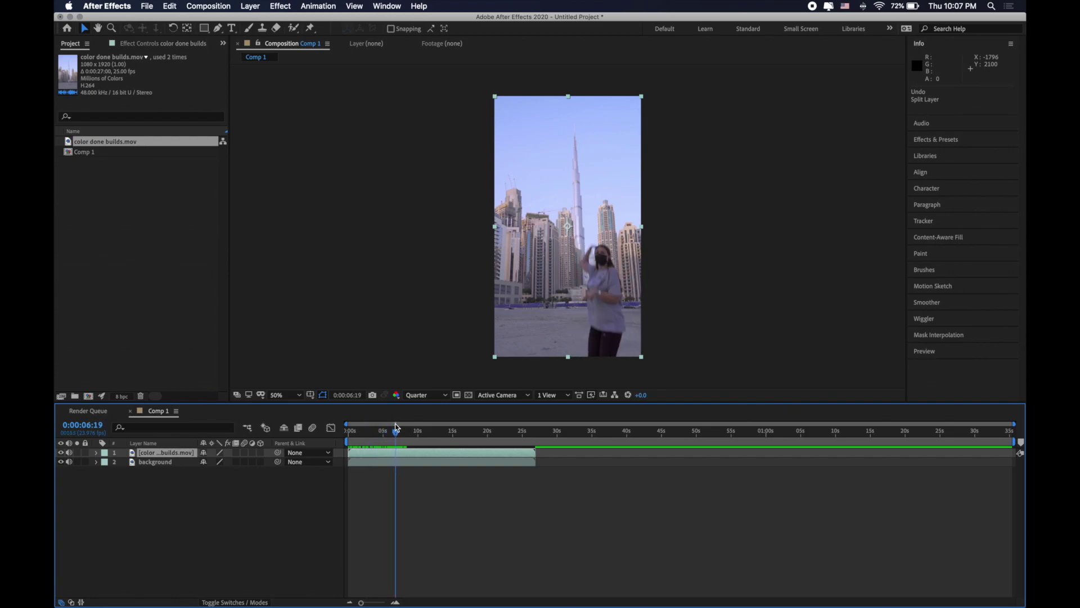
key(super+Right)
key(super+Right)
key(super+Right)
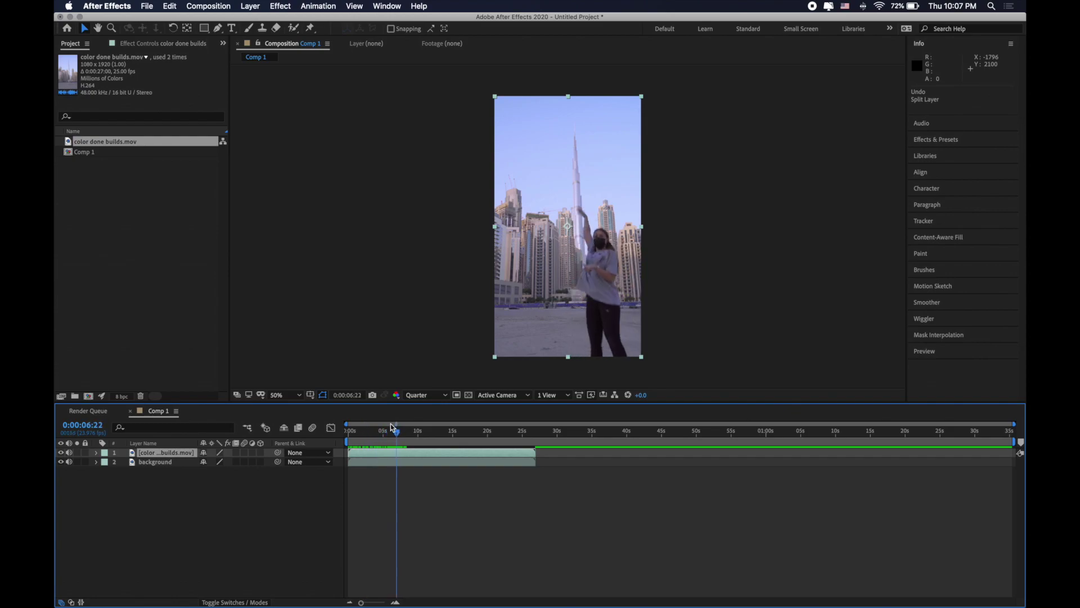
key(Page_Up)
Trace a closed Pen mask around the Burj Khalifa on the top clip layer at 100% view
key(g)
key(period)
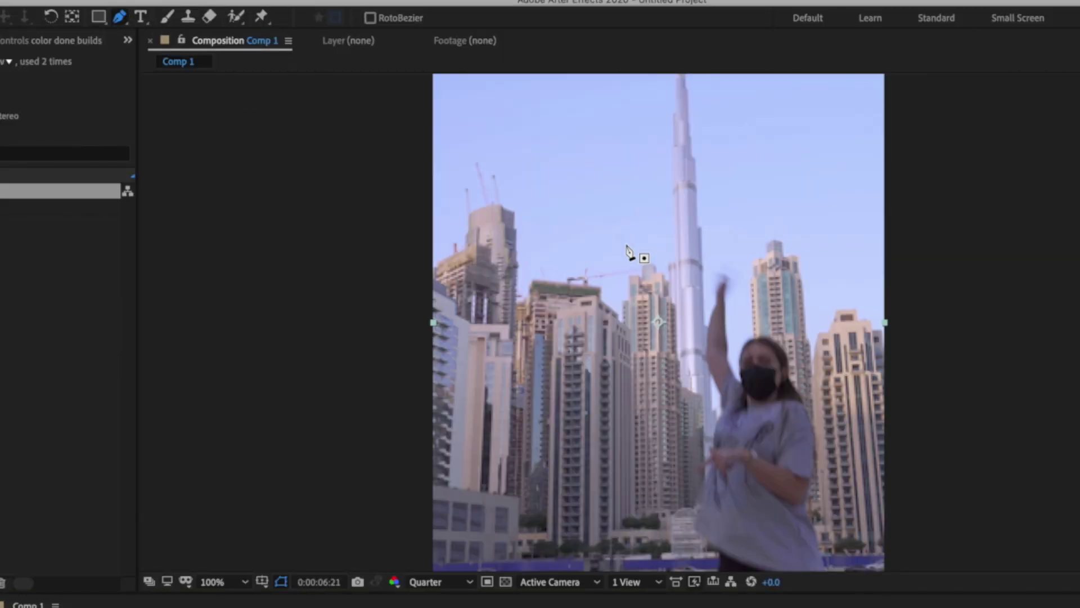
scroll(683, 340, up, 1)
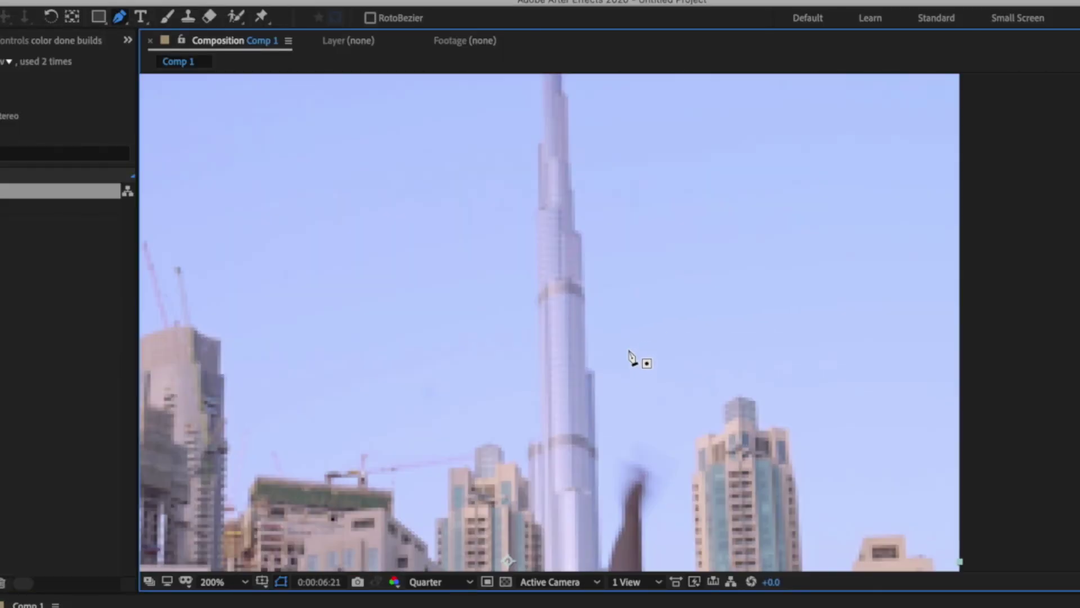
scroll(675, 446, up, 2)
scroll(706, 319, up, 2)
scroll(545, 386, down, 1)
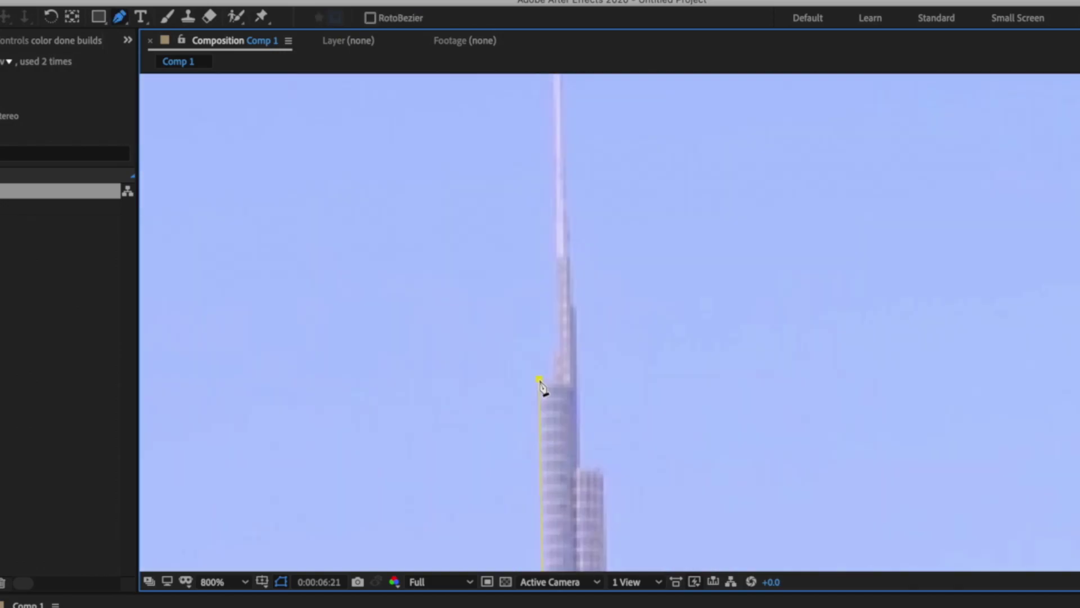
click(551, 450)
drag(554, 478, 535, 90)
click(581, 311)
click(311, 322)
click(308, 195)
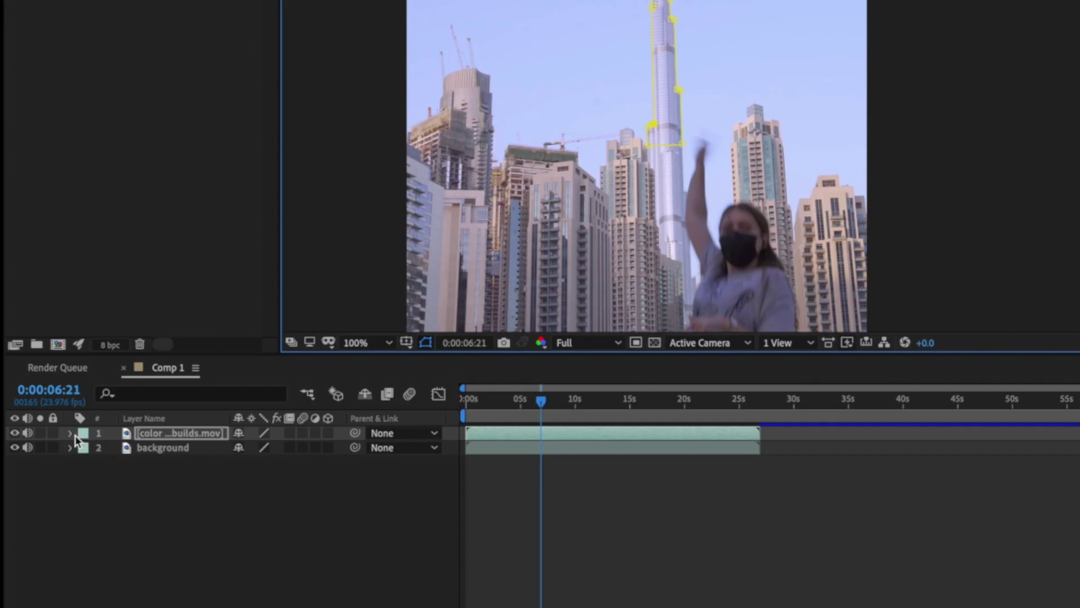
Set Mask 1 to Subtract and preview the cut-out from near the clip start
click(72, 434)
click(85, 448)
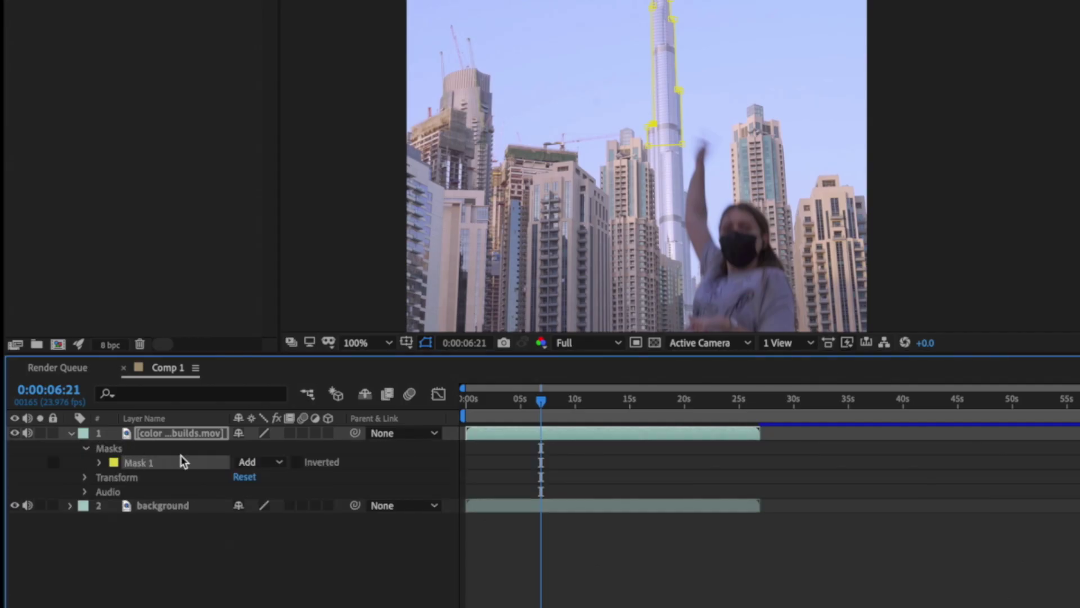
click(253, 463)
click(268, 513)
key(space)
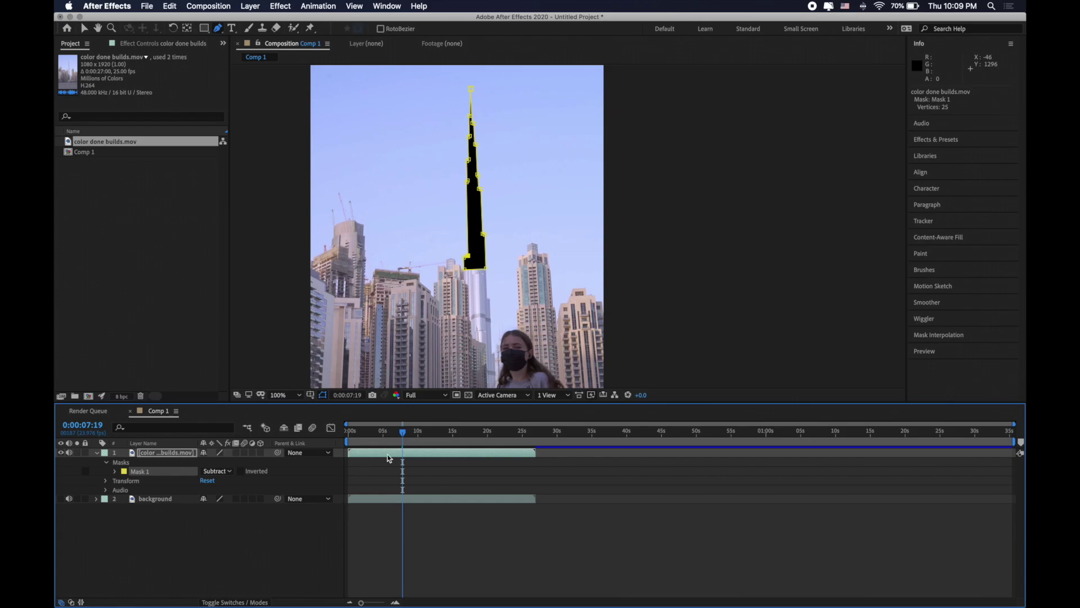
drag(409, 435, 357, 448)
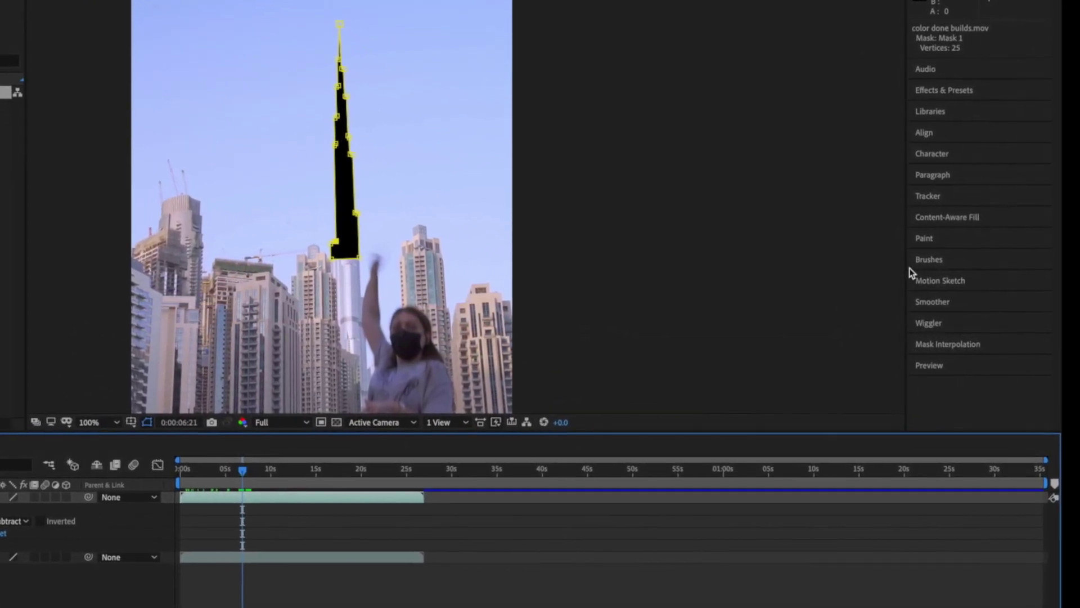
Generate a Content-Aware Fill layer with the Object fill method, saving the project when prompted
click(942, 219)
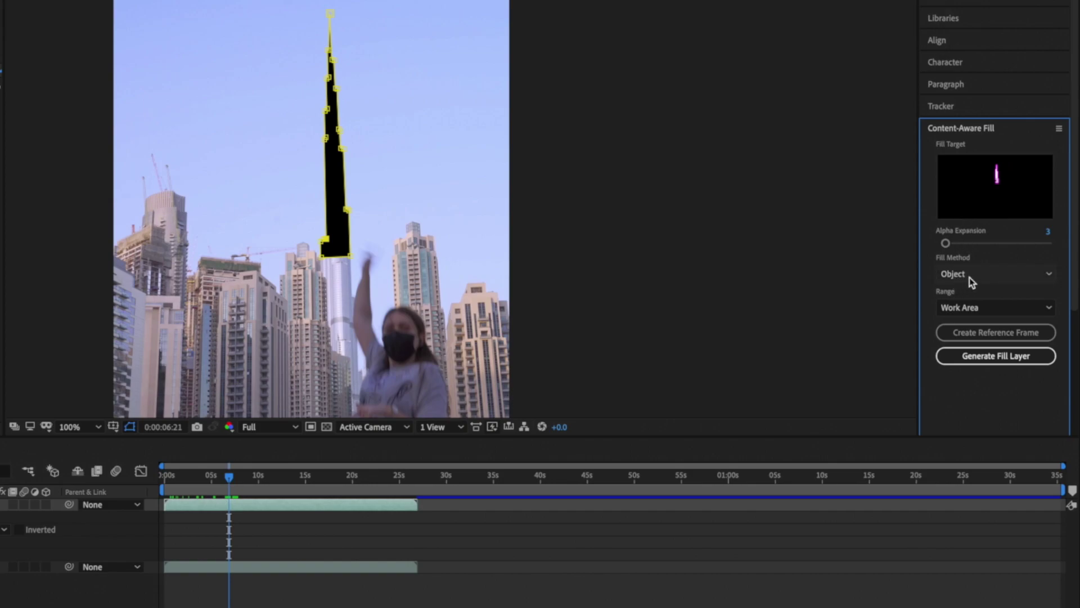
click(1004, 356)
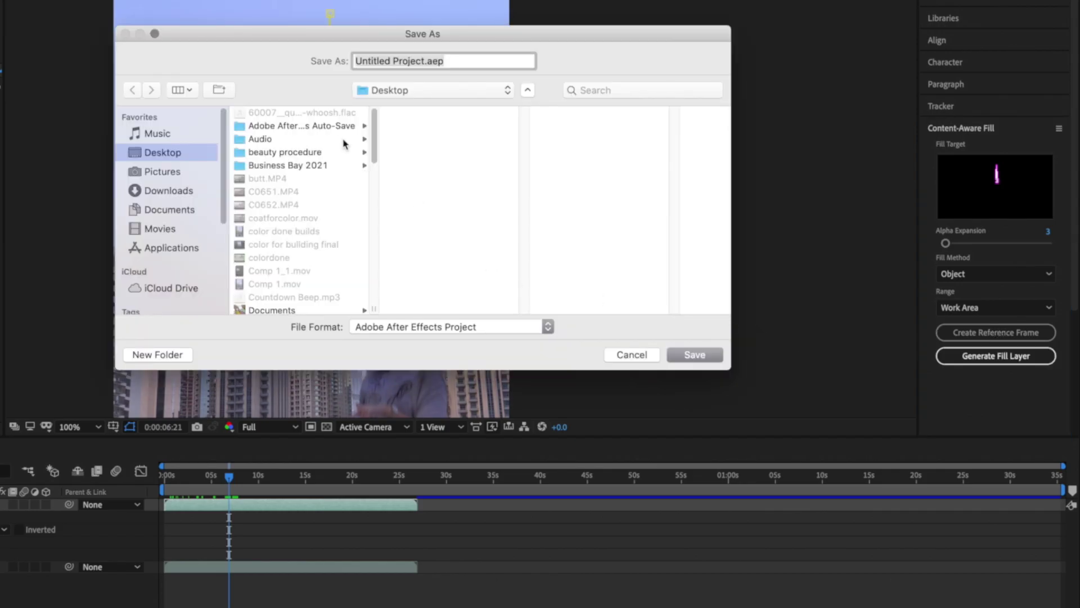
click(693, 358)
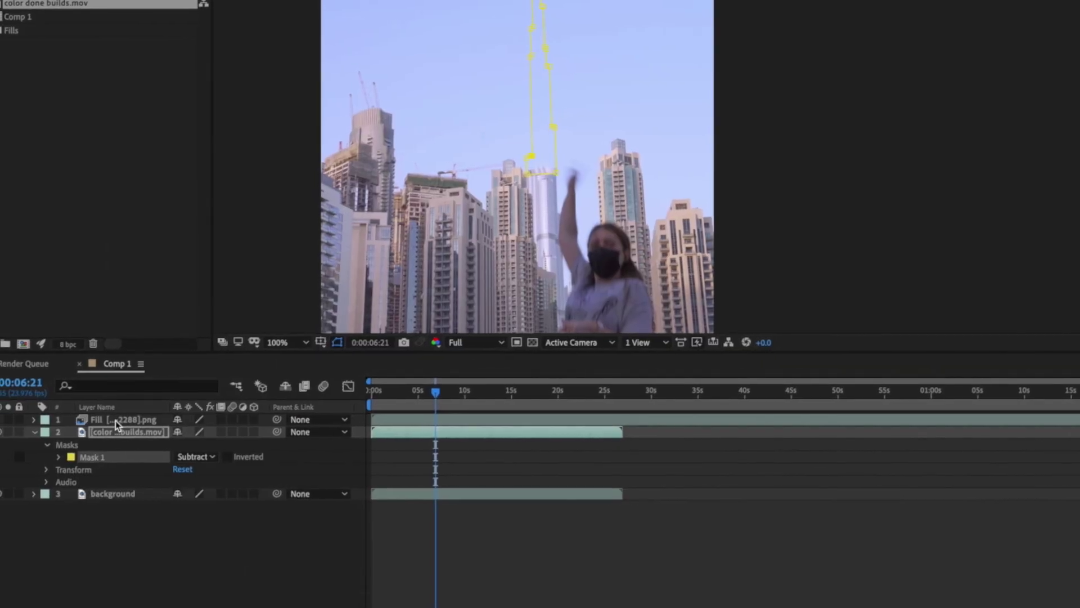
Move the Fill layer below the clip layer and switch Mask 1 from Subtract to Add
drag(116, 420, 142, 484)
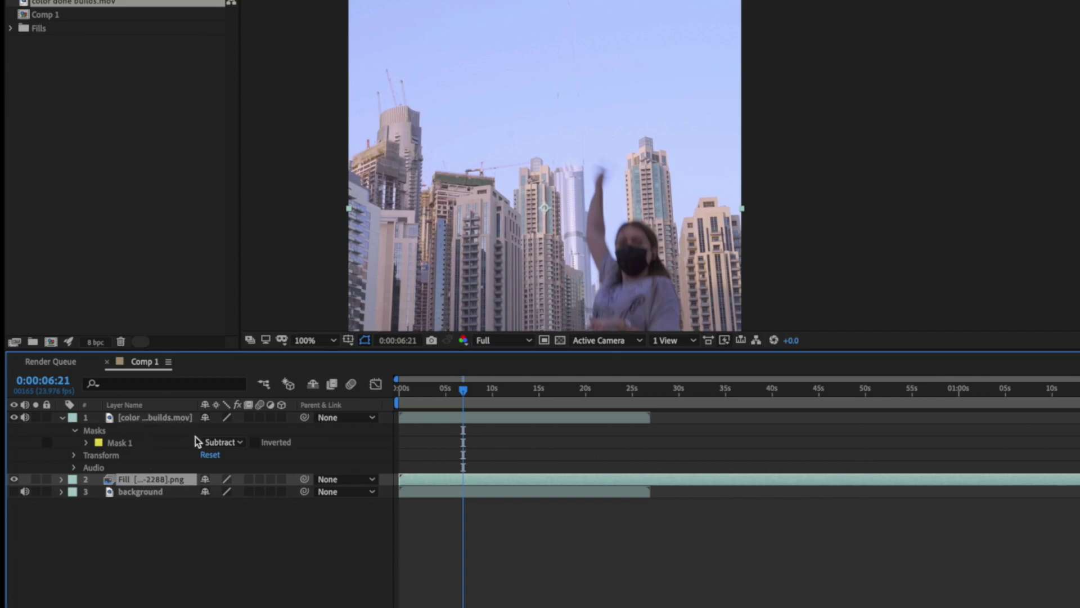
click(225, 442)
click(227, 471)
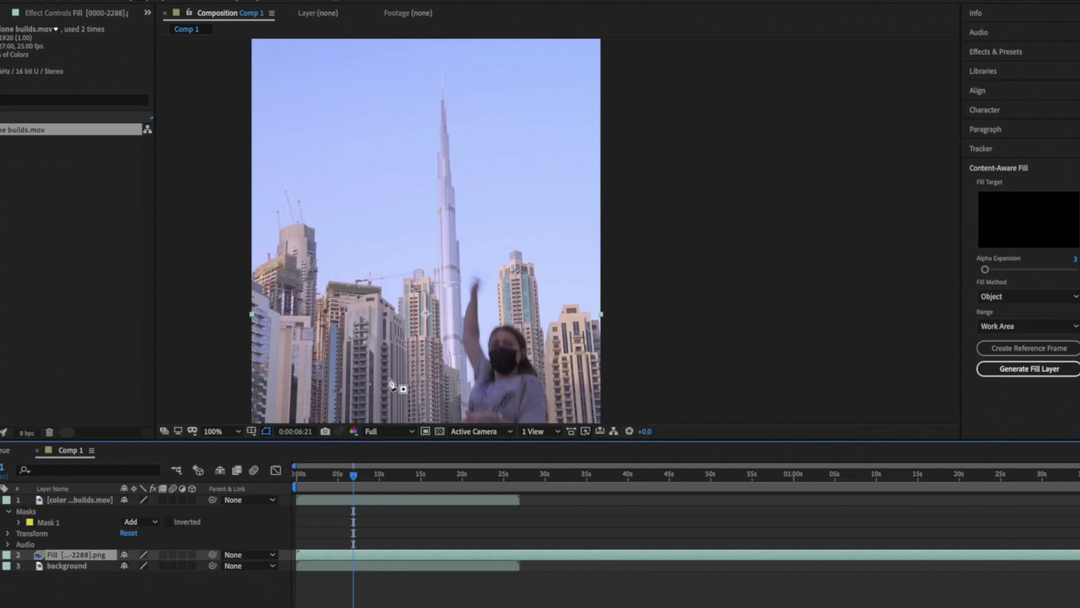
Search 'ben' in Effects & Presets and apply Distort > CC Bend It to the top tower layer
scroll(466, 278, up, 3)
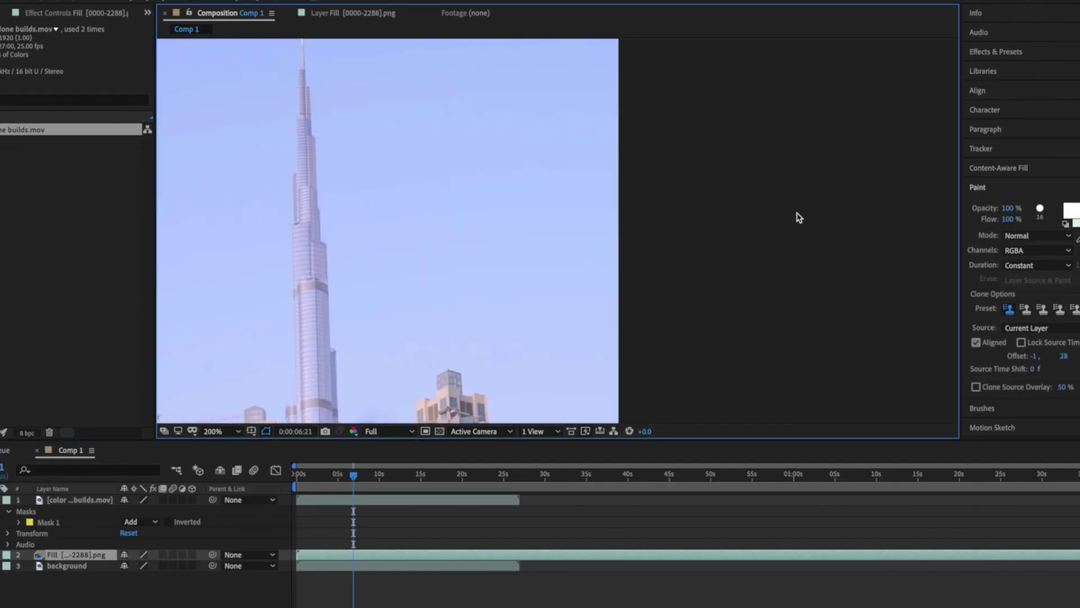
click(995, 52)
click(1007, 69)
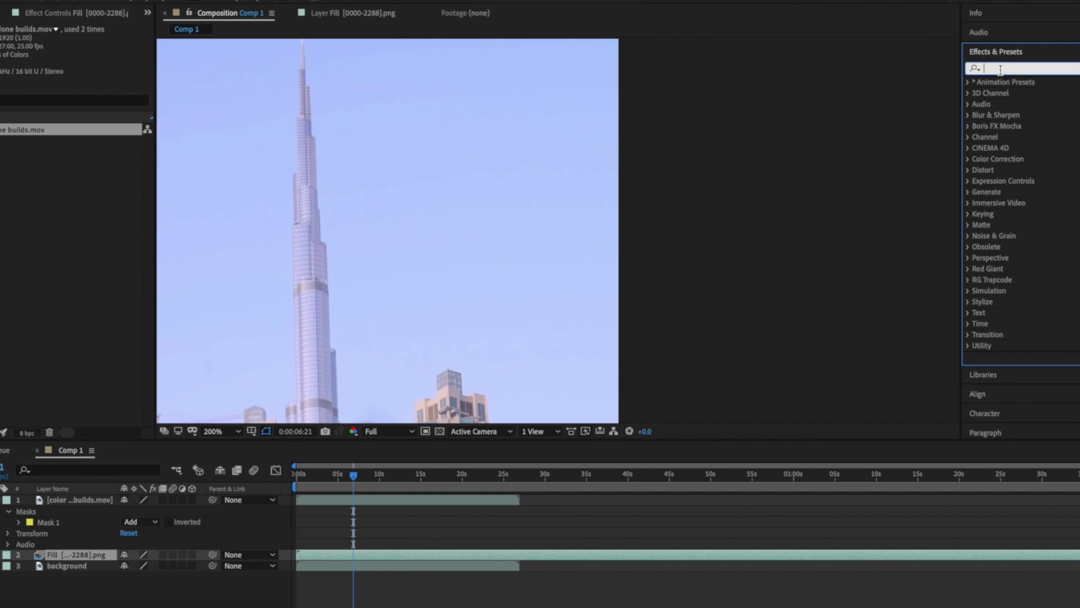
text(ben)
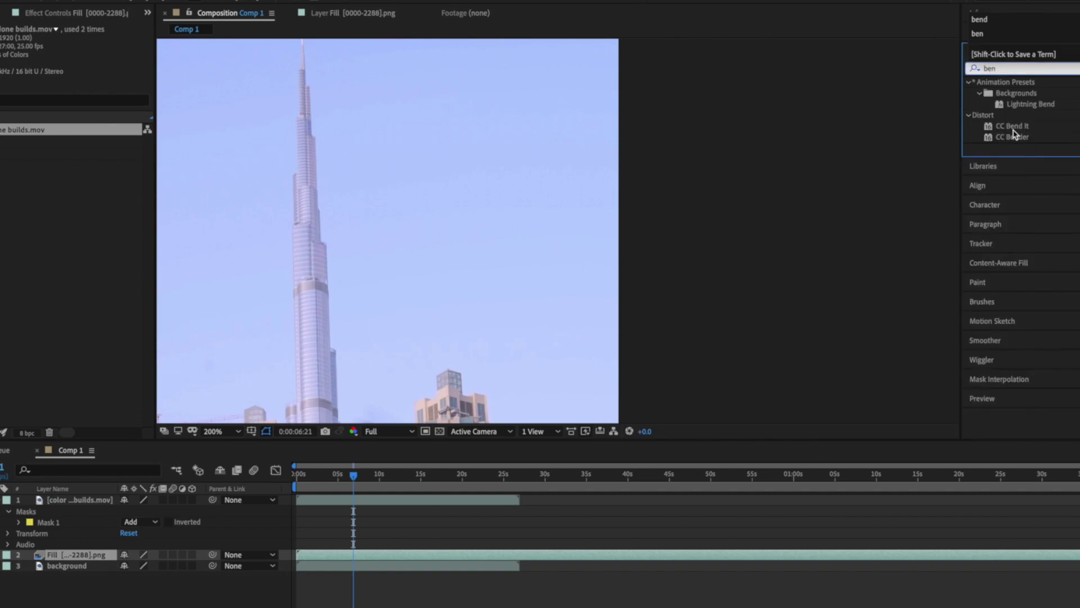
drag(1016, 132, 950, 157)
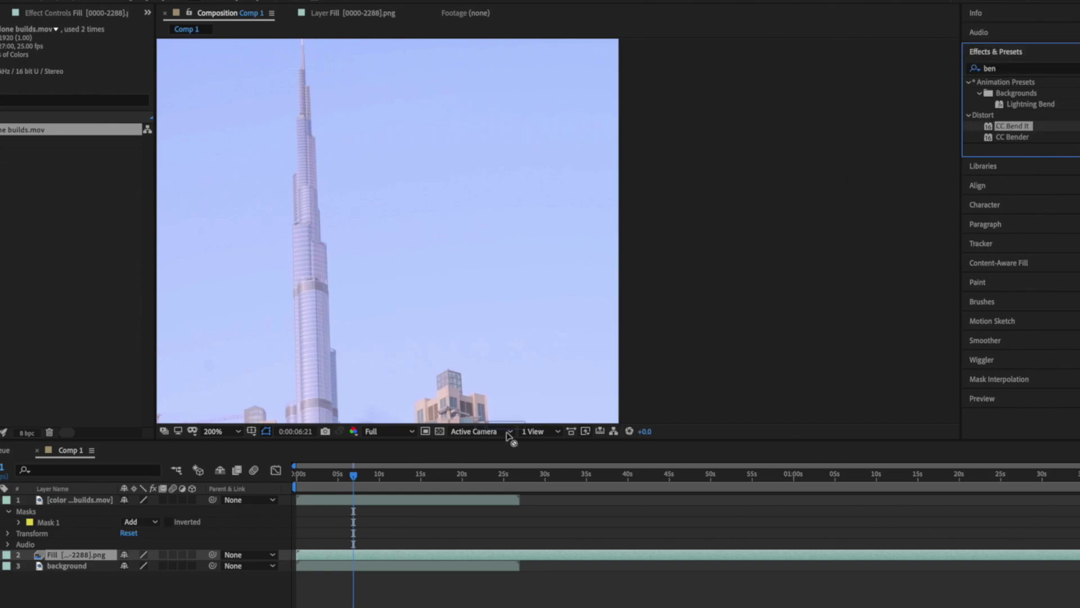
drag(509, 437, 290, 526)
drag(172, 529, 158, 515)
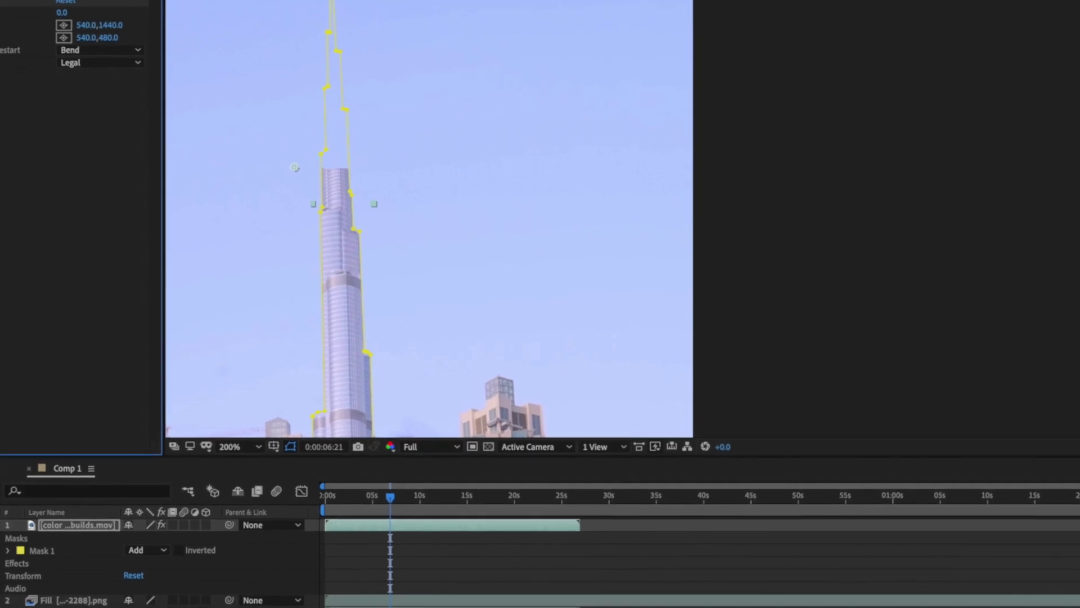
scroll(278, 169, down, 1)
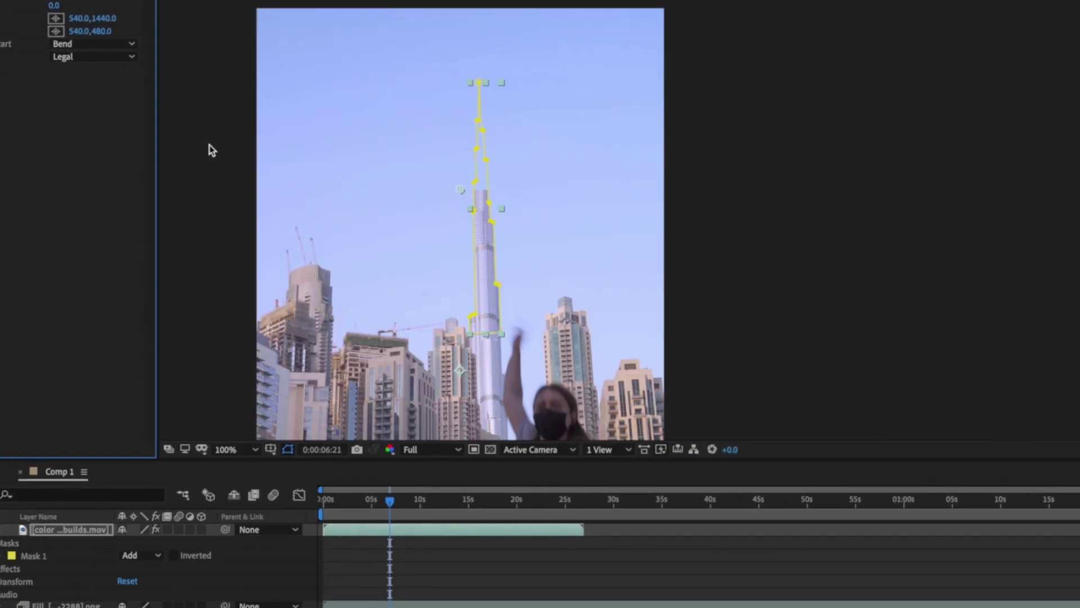
scroll(461, 171, up, 1)
key(space)
drag(389, 223, 520, 155)
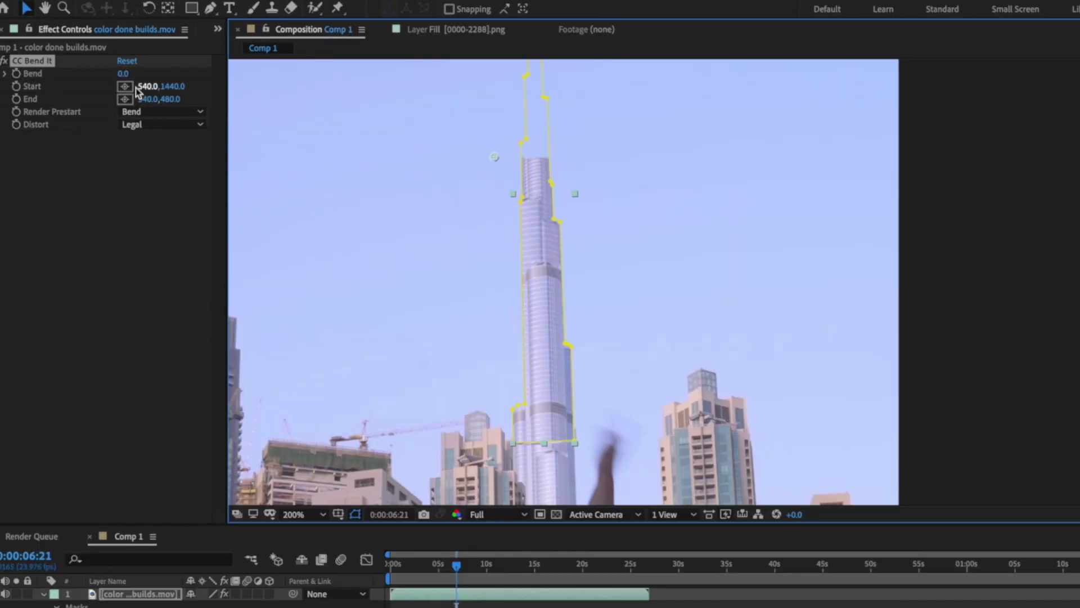
Set CC Bend It Start to 602.0,853.0 at the tower base and End to 588.0,196.0 at the tip
click(125, 86)
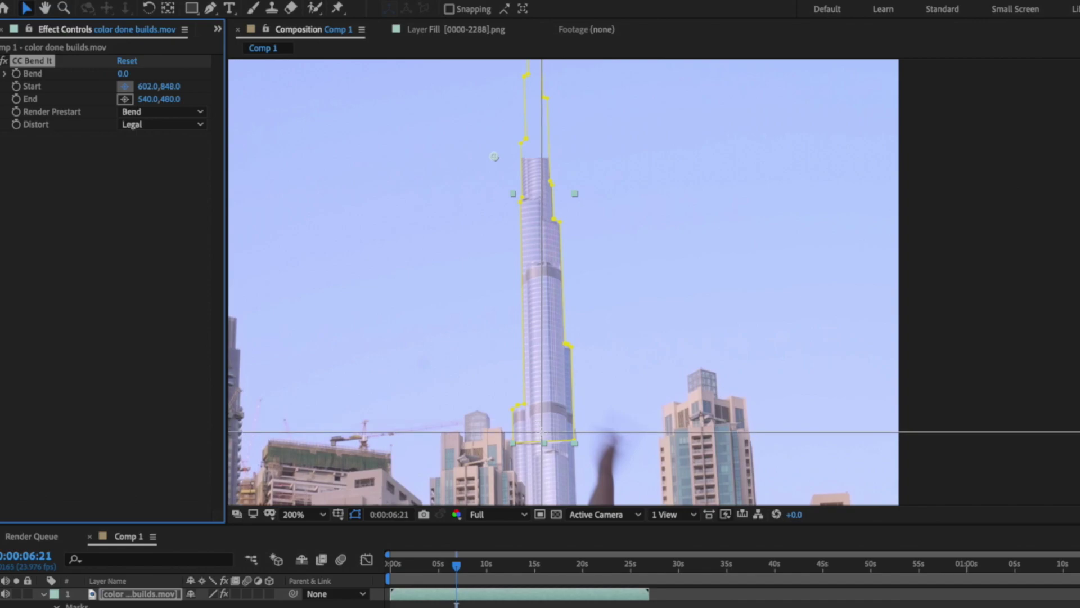
click(542, 442)
click(125, 99)
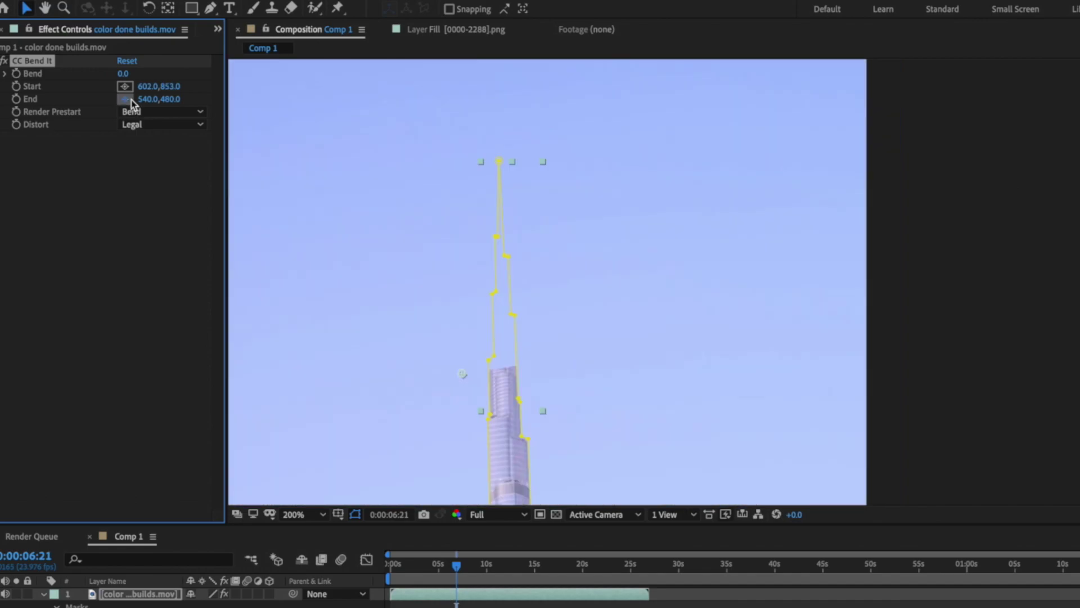
click(499, 162)
drag(494, 296, 536, 153)
scroll(541, 211, down, 1)
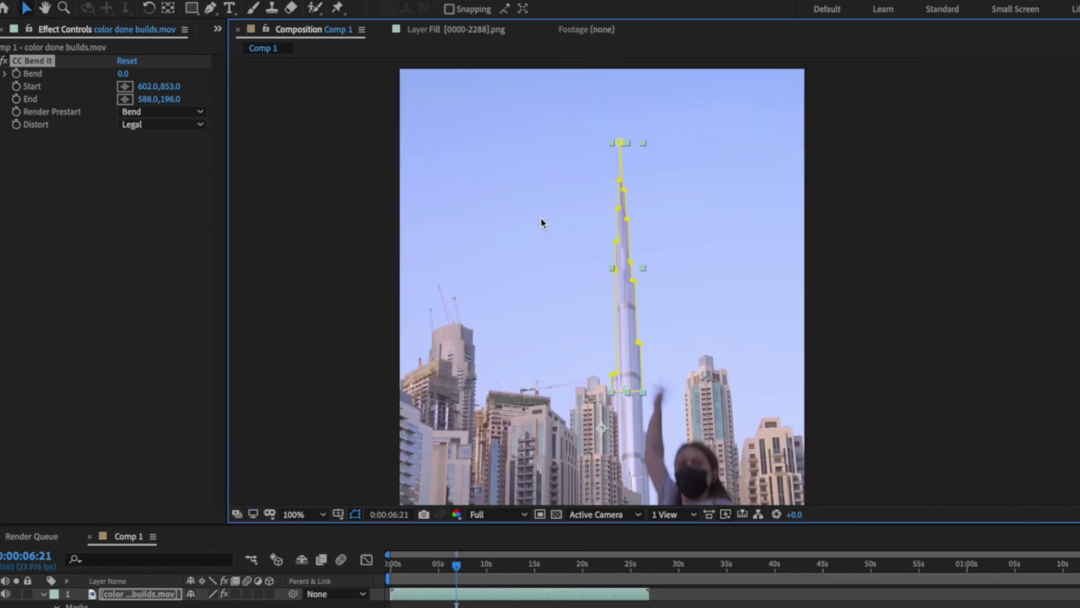
drag(584, 203, 485, 213)
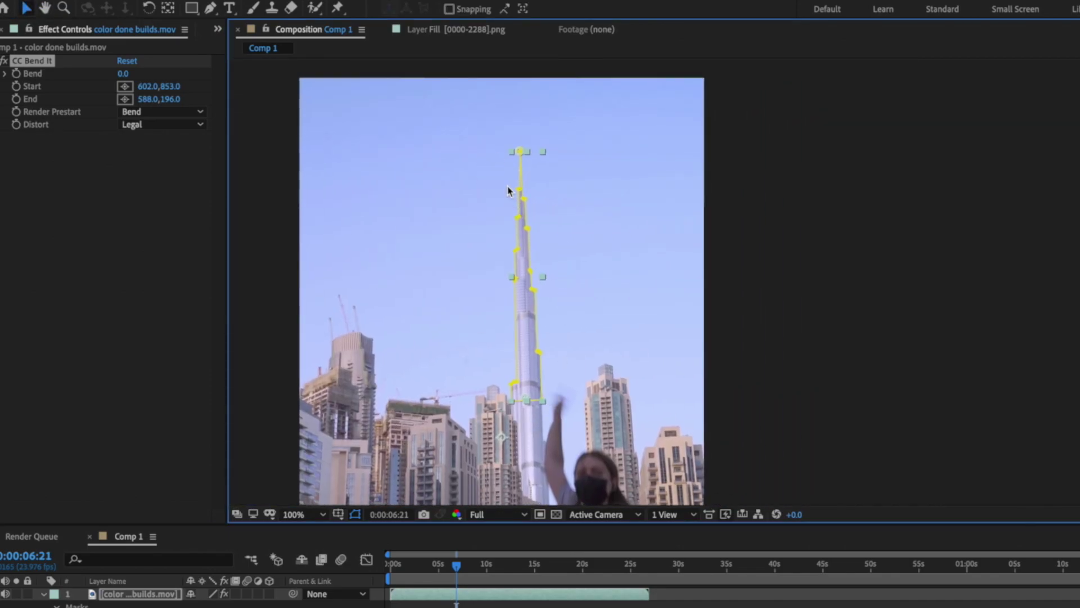
Keyframe Bend to curve the tower left, then bend it the other way at 0:00:07:03
mouse_move(134, 77)
mouse_down()
mouse_move(100, 81)
mouse_move(188, 86)
mouse_move(98, 79)
mouse_move(125, 74)
mouse_up()
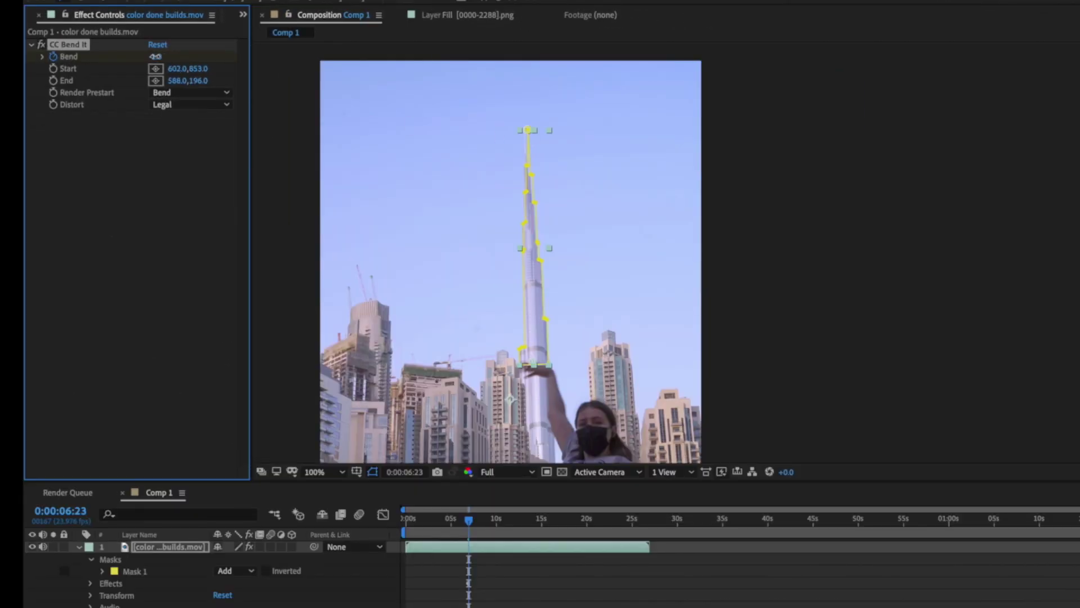
drag(155, 56, 135, 57)
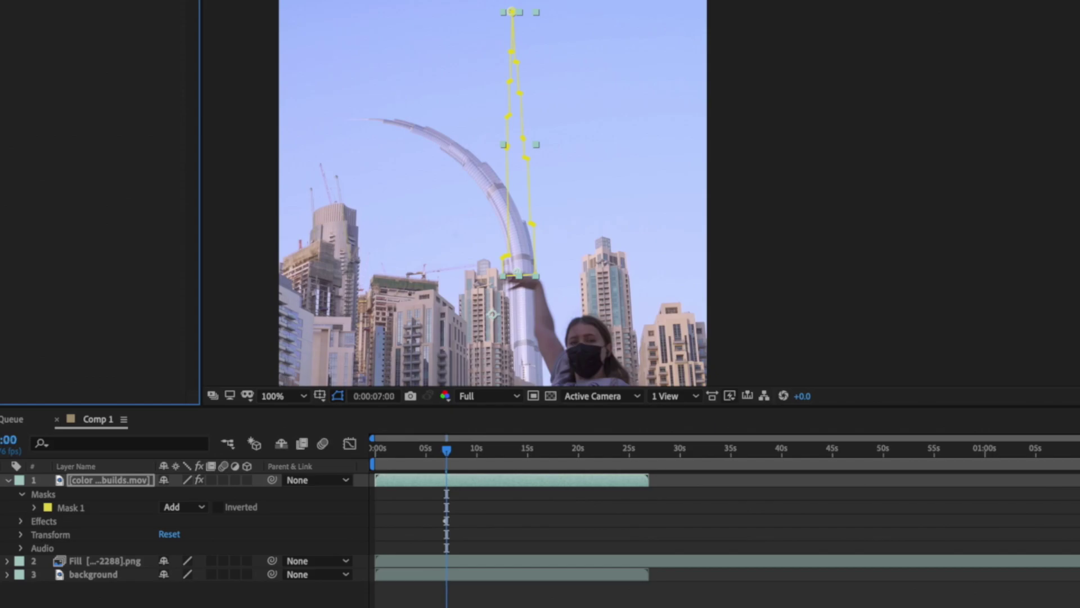
key(Page_Down)
key(Page_Down)
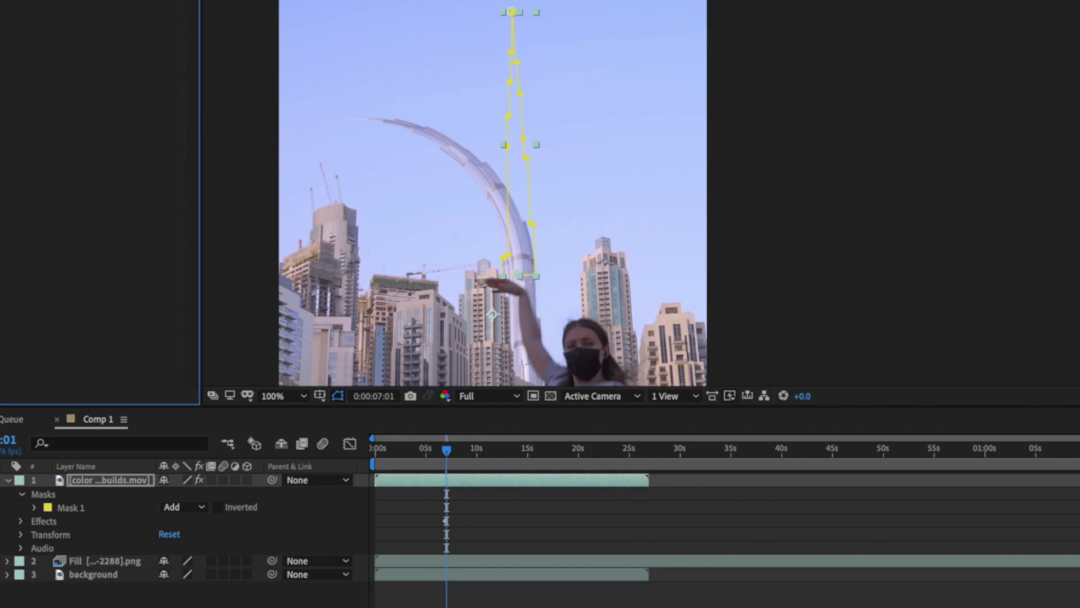
key(Page_Down)
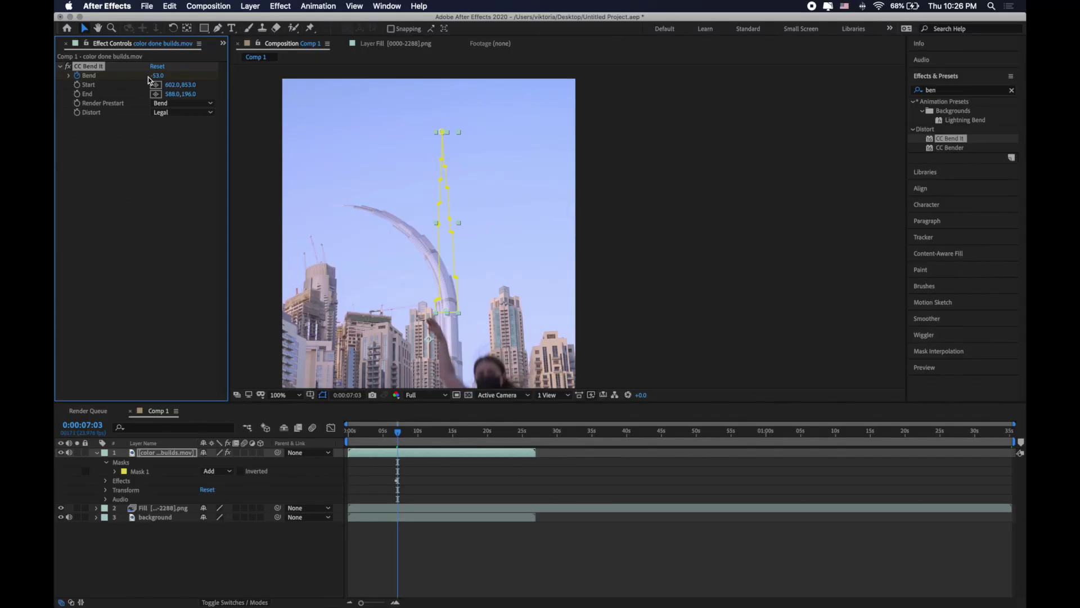
mouse_move(152, 76)
mouse_down()
mouse_move(213, 81)
mouse_move(116, 86)
mouse_move(189, 79)
mouse_move(137, 78)
mouse_move(161, 80)
mouse_up()
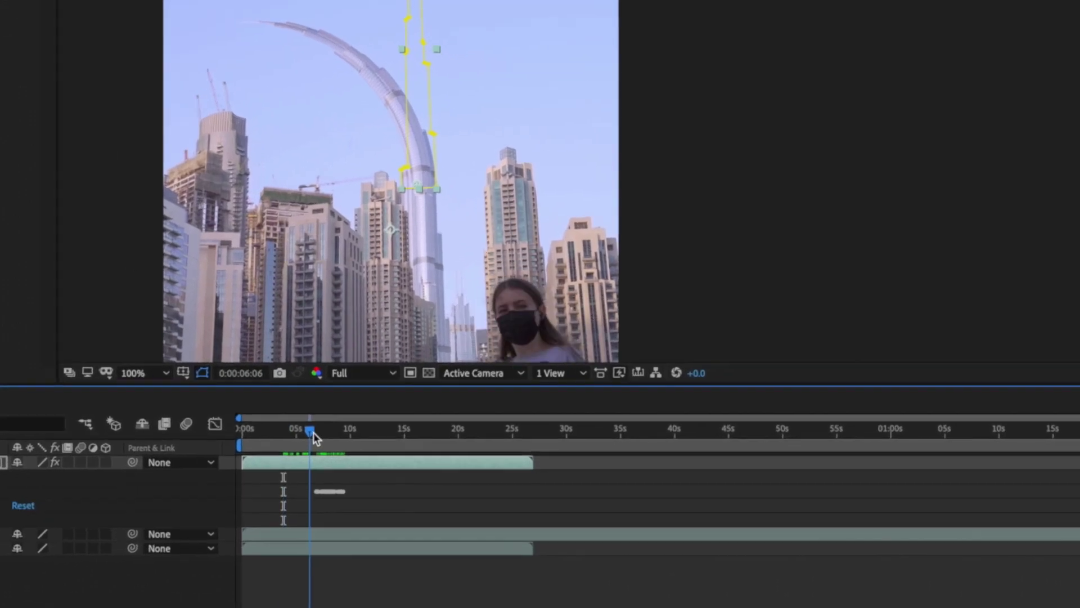
Keyframe Bend at 0.0 at 0:00:06:19 so the tower stays straight until then
click(337, 480)
scroll(338, 480, up, 5)
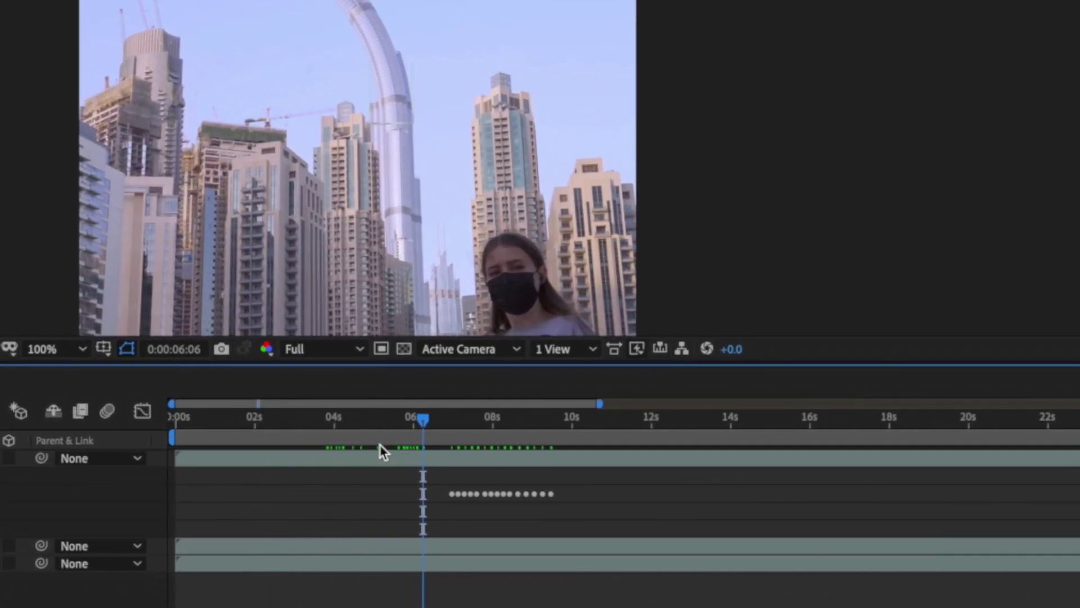
drag(424, 419, 451, 423)
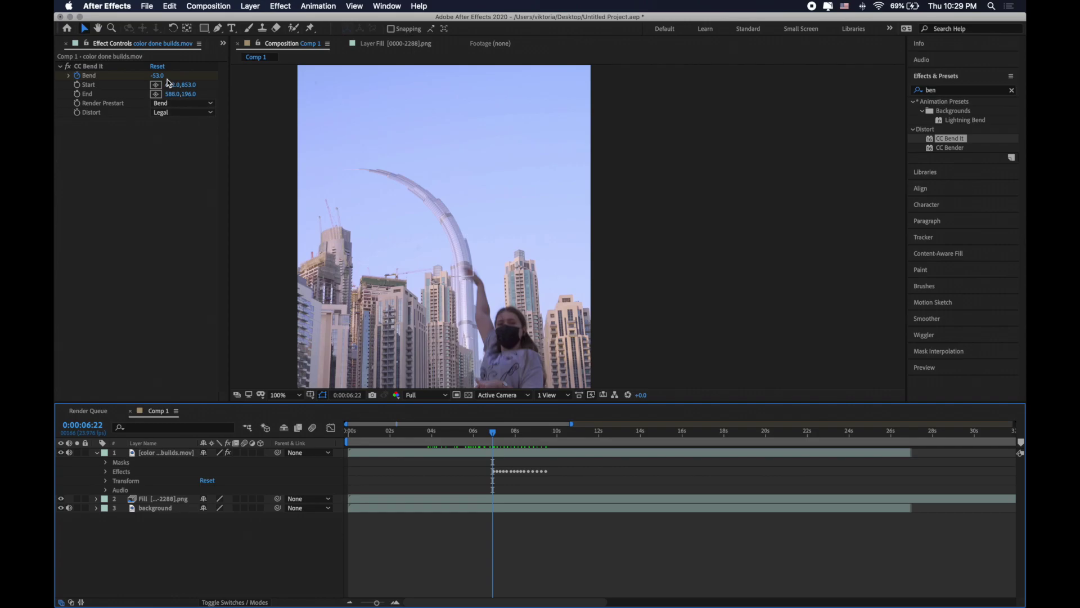
key(Page_Up)
key(Page_Up)
key(Page_Up)
click(158, 75)
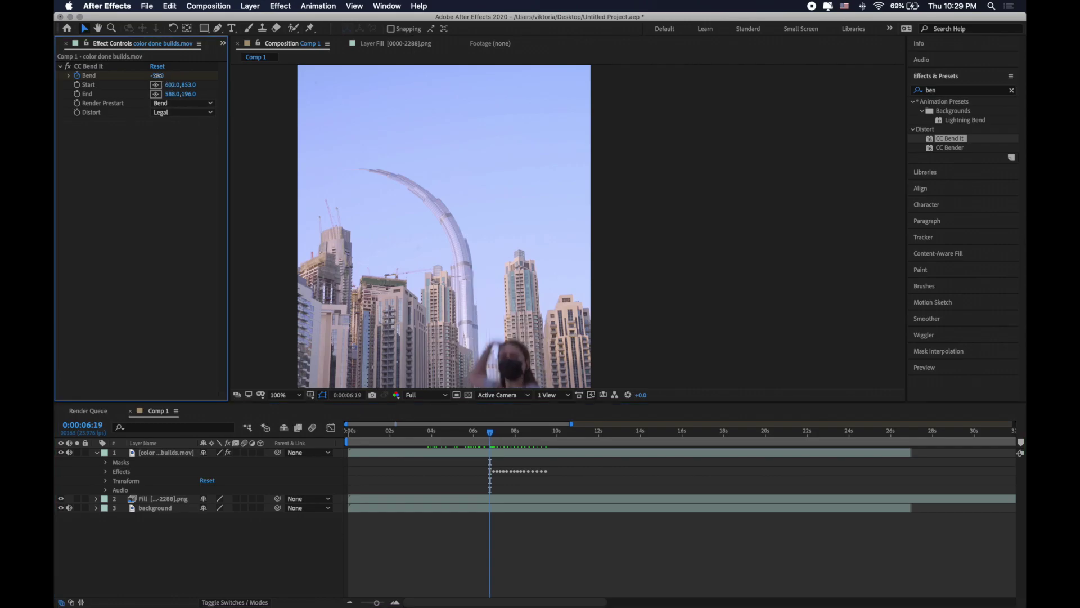
key(Return)
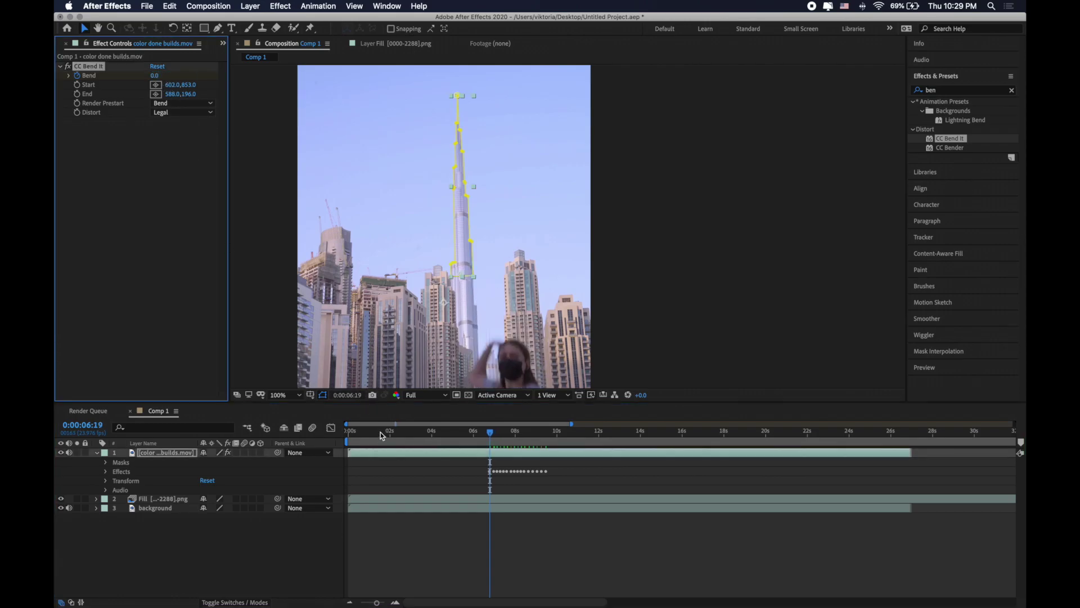
click(381, 434)
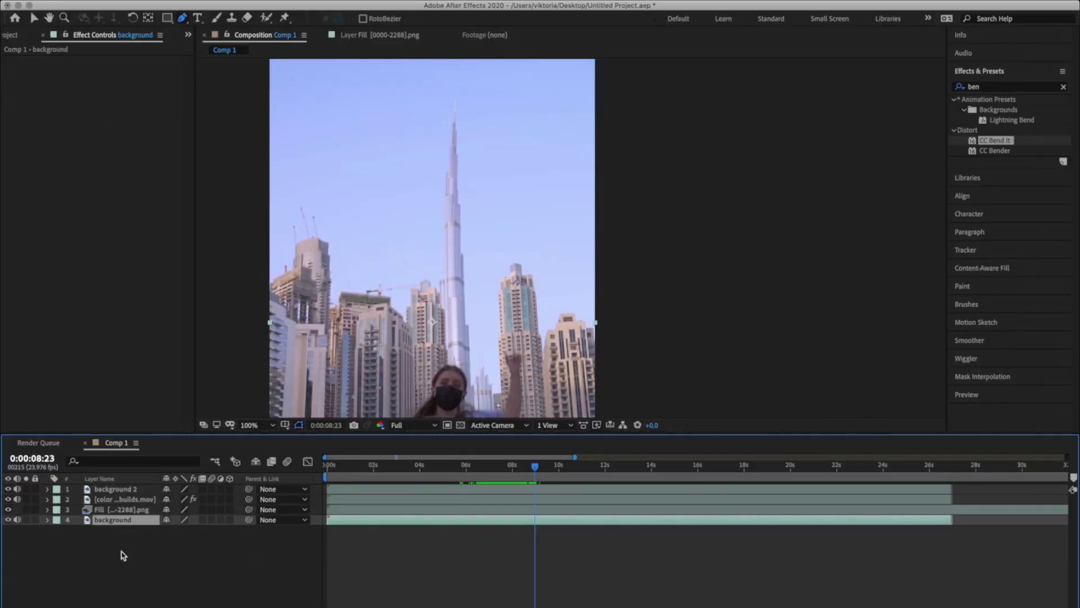
Duplicate the background layer, move it to the top, and rename it 'puppet'
key(super+d)
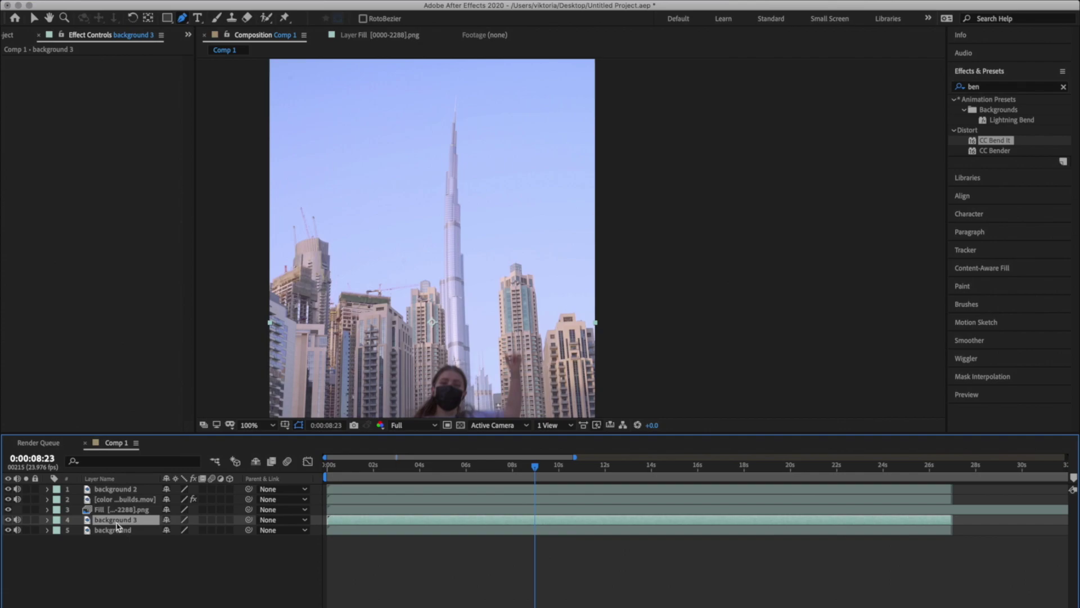
click(129, 532)
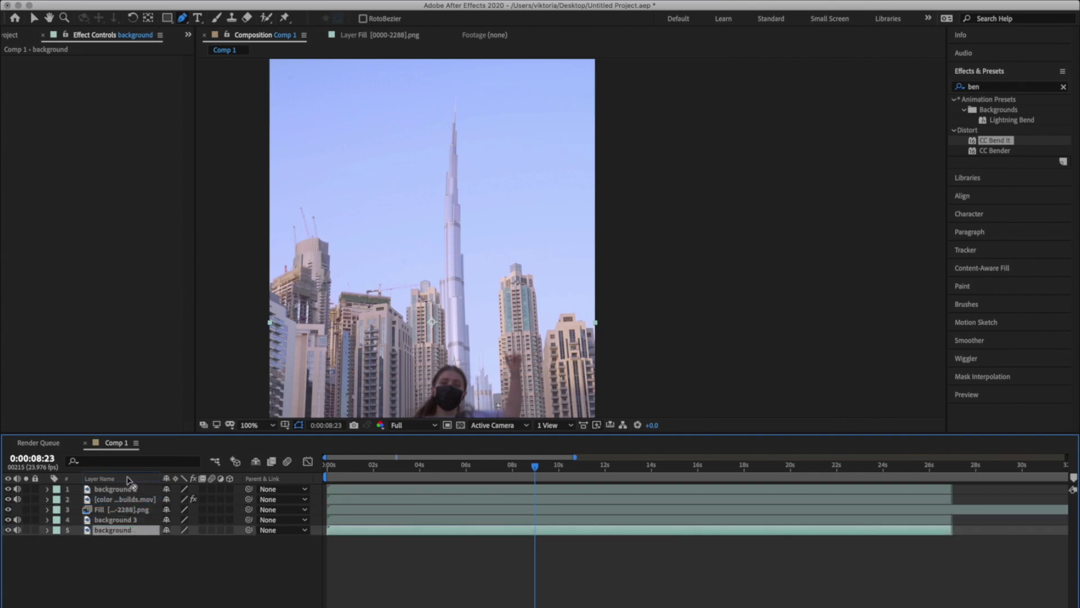
drag(128, 479, 125, 486)
right_click(124, 489)
click(161, 583)
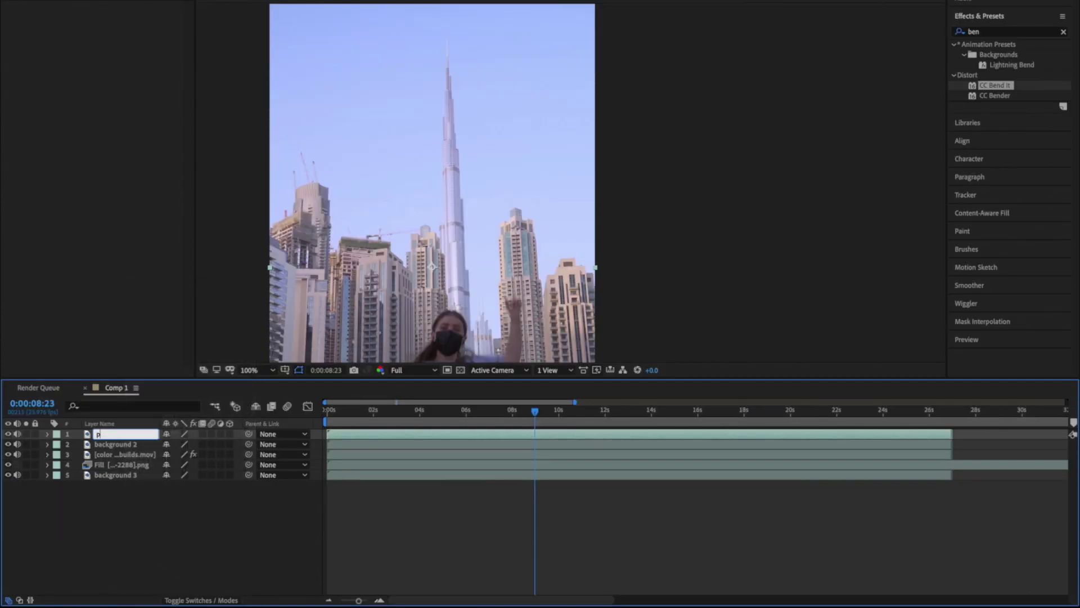
key(Return)
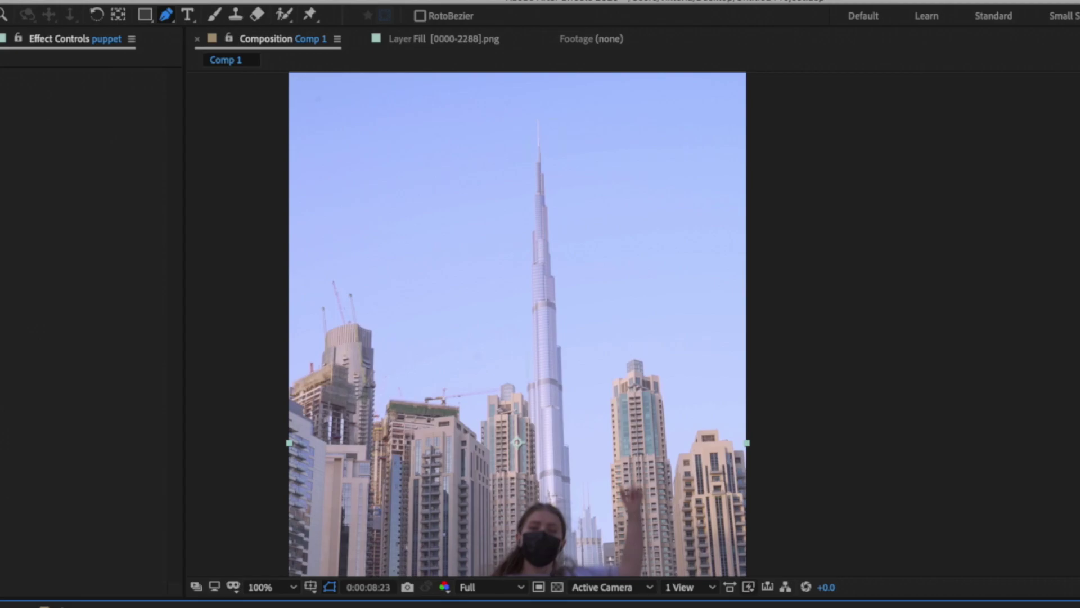
Start a Pen mask along the left edge of the tower right of the Burj Khalifa
scroll(644, 372, down, 1)
scroll(630, 321, up, 2)
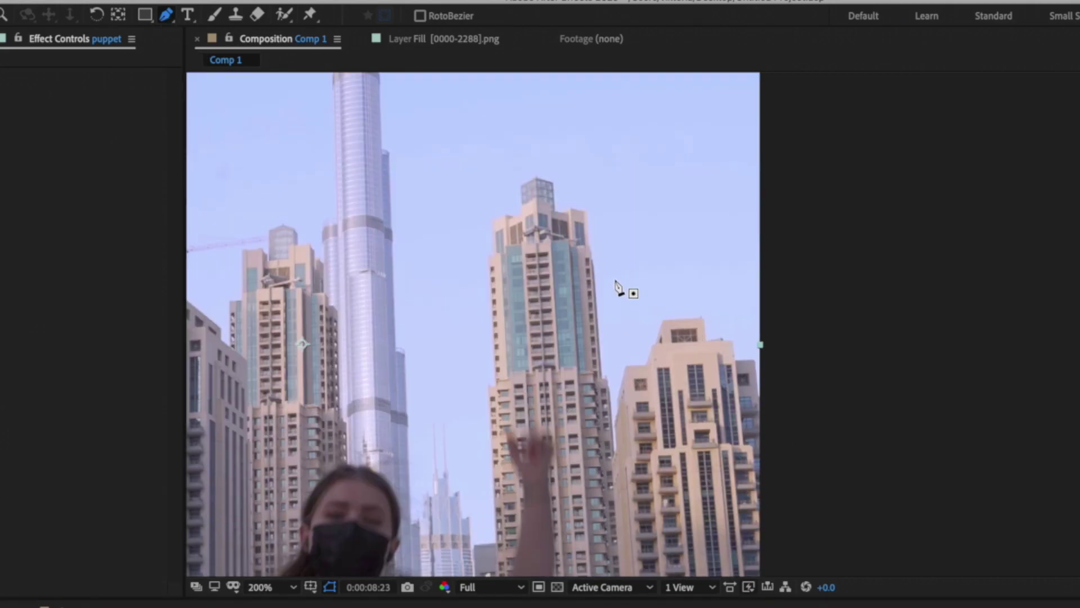
drag(616, 283, 591, 365)
scroll(579, 344, up, 1)
scroll(580, 346, down, 1)
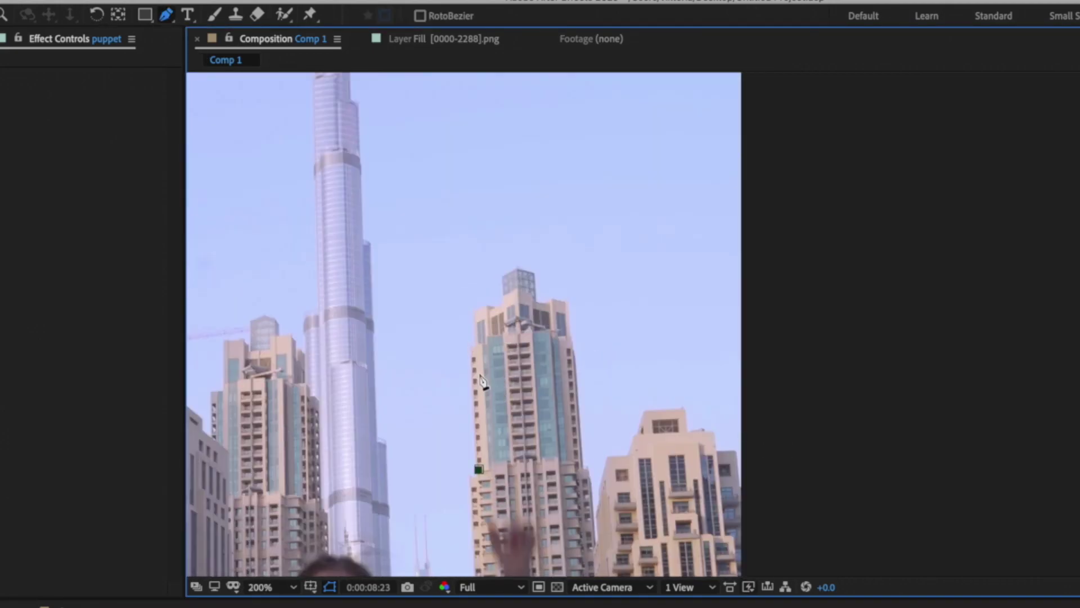
scroll(480, 376, up, 1)
click(700, 270)
click(708, 267)
scroll(700, 196, up, 1)
click(712, 197)
Continue the mask over the tower's roof and down its right side, closing it
click(827, 174)
scroll(827, 174, up, 1)
click(711, 157)
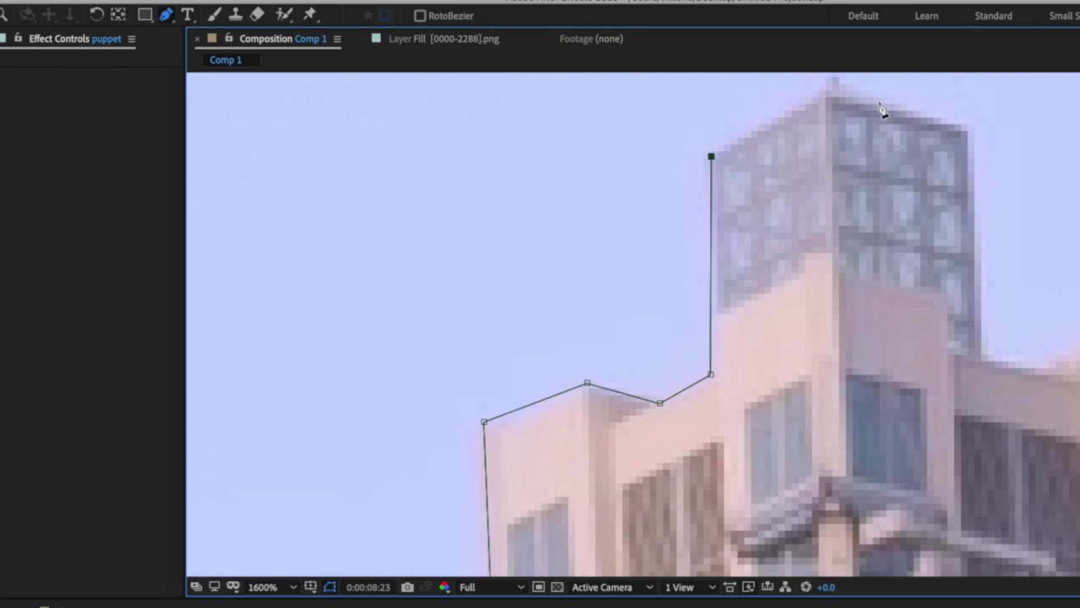
click(834, 80)
click(970, 130)
click(980, 352)
click(1043, 363)
click(776, 323)
scroll(882, 275, down, 1)
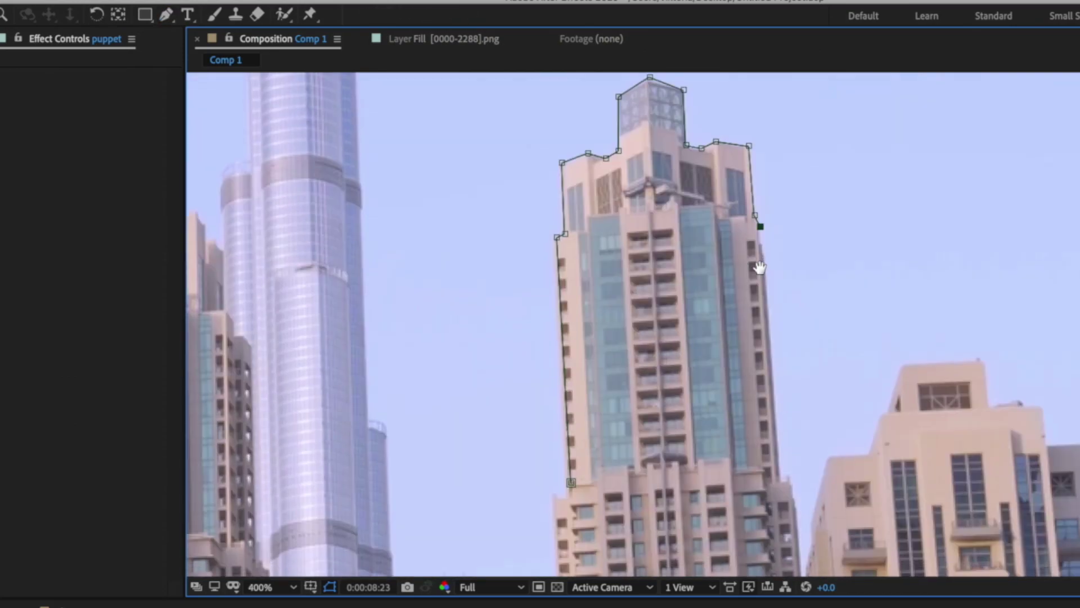
Place puppet pins on the masked right-hand tower with the Puppet Pin tool
scroll(566, 482, down, 1)
key(super+p)
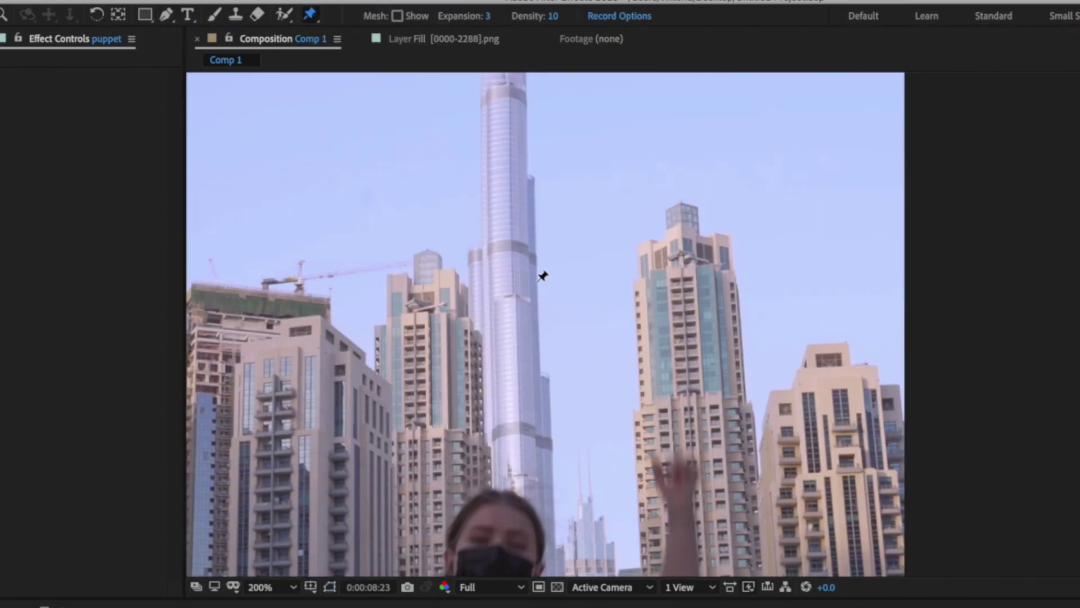
click(639, 392)
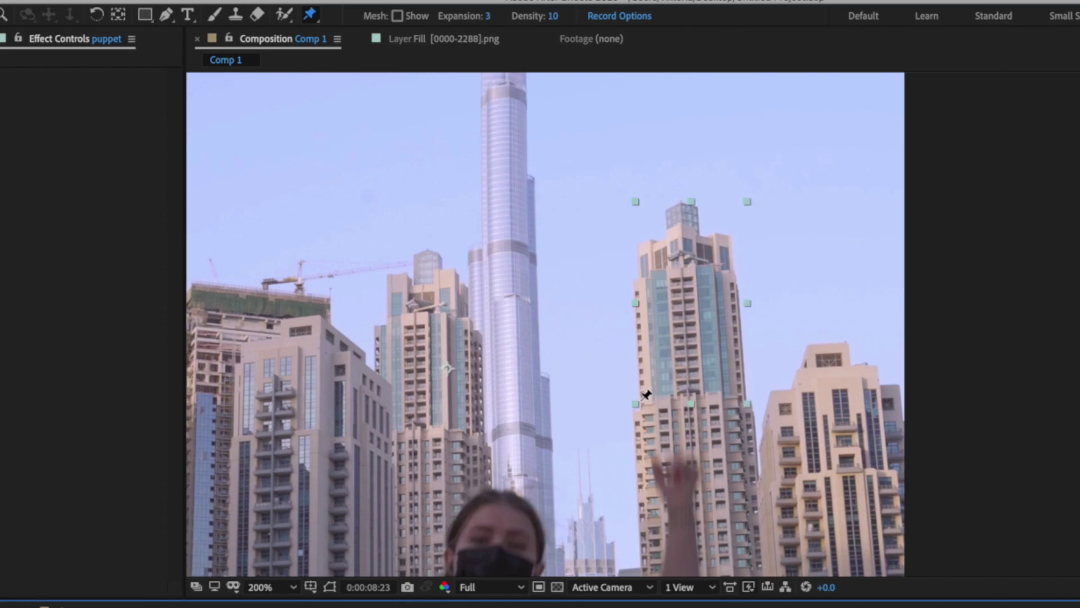
click(643, 399)
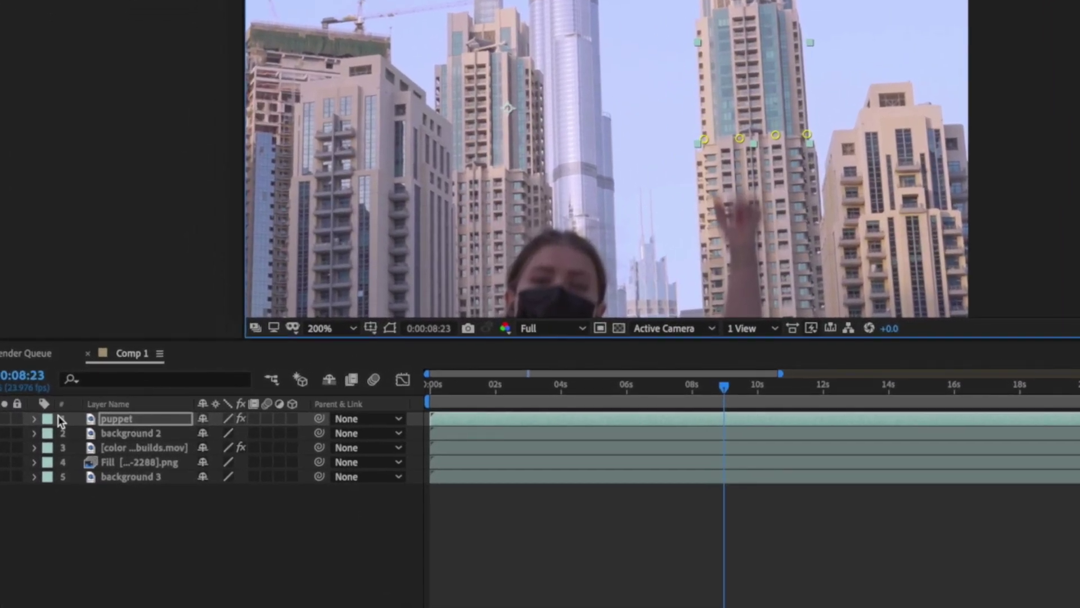
Expand Effects > Puppet > Mesh 1 > Deform on the puppet layer to list all eight pins
click(38, 421)
click(49, 449)
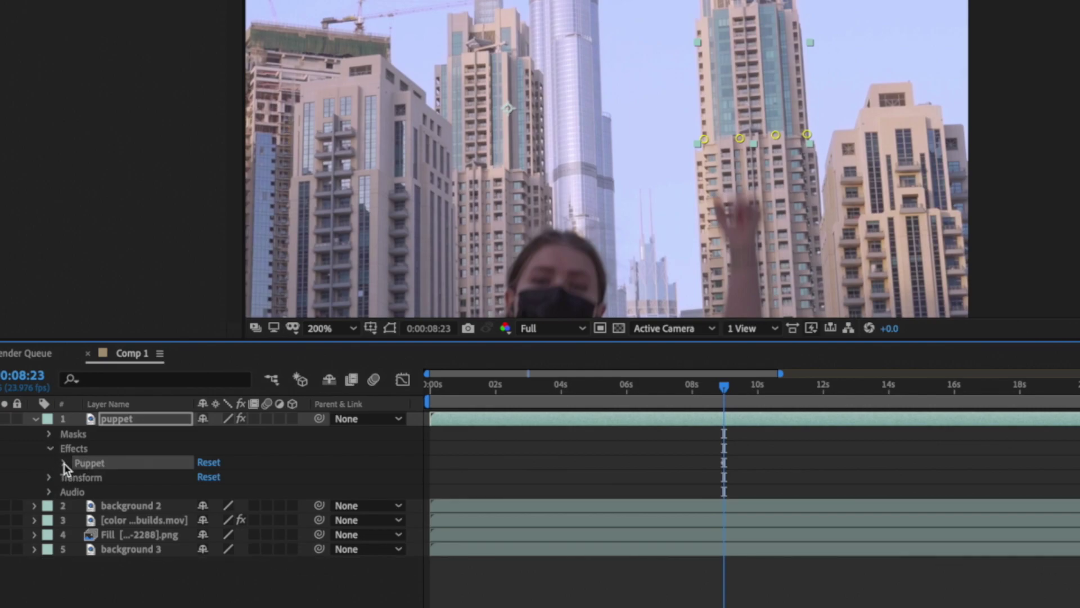
click(64, 463)
click(79, 520)
scroll(84, 525, down, 1)
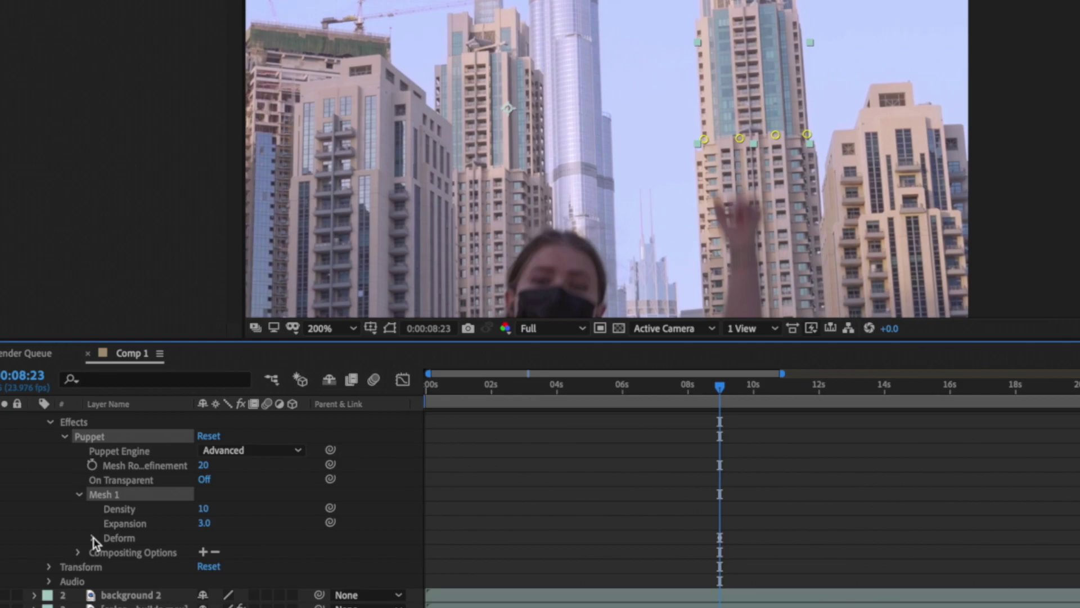
click(93, 538)
scroll(90, 484, down, 3)
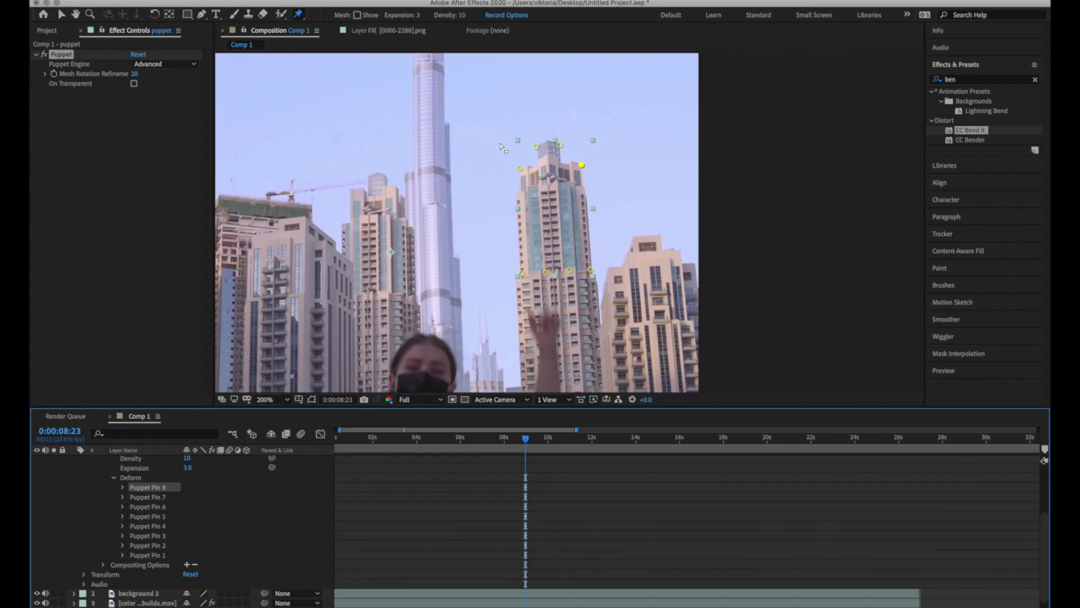
Select the tower's four top puppet pins and pull them down to key the first pose
drag(500, 144, 520, 160)
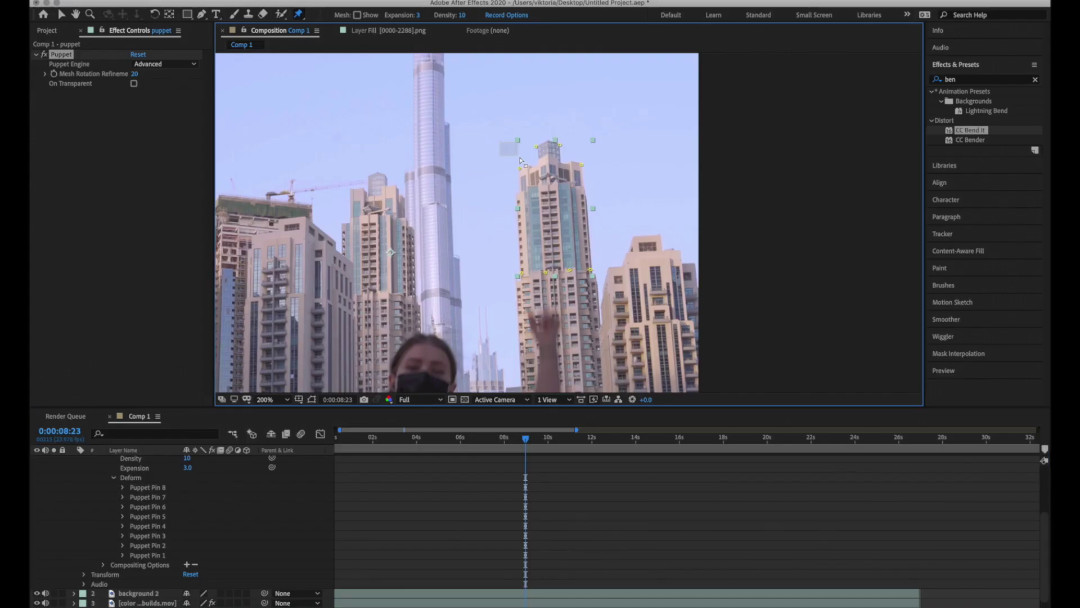
drag(577, 180, 590, 183)
click(123, 488)
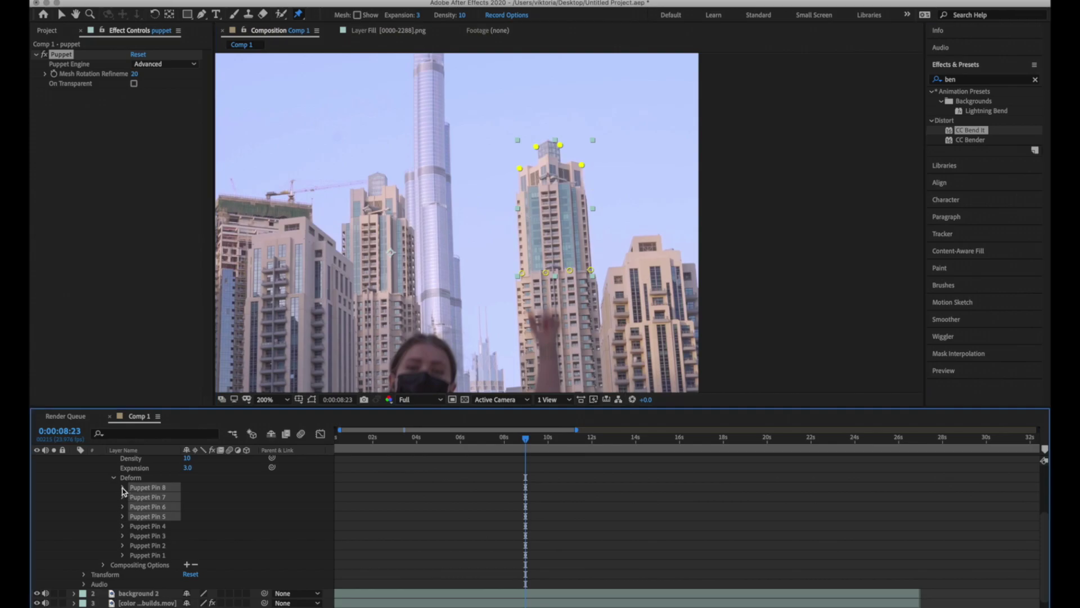
drag(560, 144, 566, 181)
Advance the time a few frames to set the next pin pose
key(super+Right)
key(super+Right)
key(super+Right)
key(super+Right)
key(super+Right)
key(super+Right)
key(super+Right)
key(super+Right)
key(super+Right)
key(super+Right)
key(super+Right)
key(super+Right)
key(super+Right)
key(super+Right)
key(super+Right)
key(super+Right)
key(super+Right)
key(super+Right)
key(super+Right)
key(super+Right)
key(super+Right)
key(super+Right)
key(super+Right)
key(super+Right)
key(super+Right)
key(super+Right)
scroll(561, 146, down, 1)
key(Page_Down)
key(Page_Down)
key(Page_Down)
key(Page_Down)
key(Page_Down)
key(Page_Down)
key(Page_Down)
key(Page_Down)
key(Page_Down)
key(Page_Down)
key(Page_Down)
key(Page_Down)
key(Page_Down)
key(Page_Down)
key(Page_Down)
key(Page_Down)
key(Page_Down)
key(Page_Down)
key(Page_Down)
key(Page_Down)
key(Page_Down)
key(Page_Down)
key(Page_Down)
key(Page_Down)
key(Page_Down)
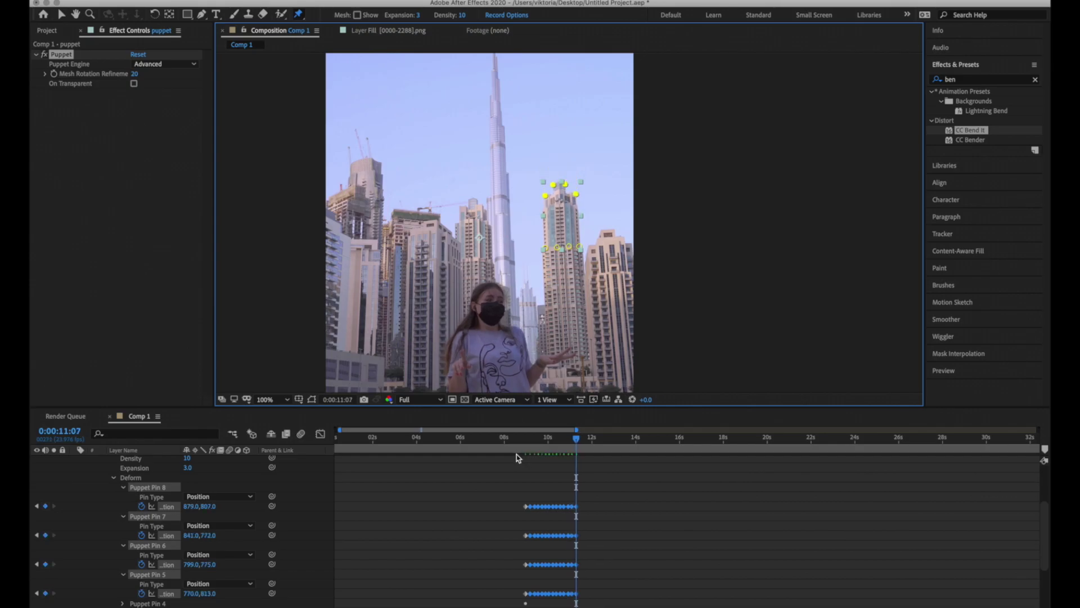
Preview the stretch from 0:00:07:16, then frame the right tower at 0:00:09:00
click(497, 442)
key(space)
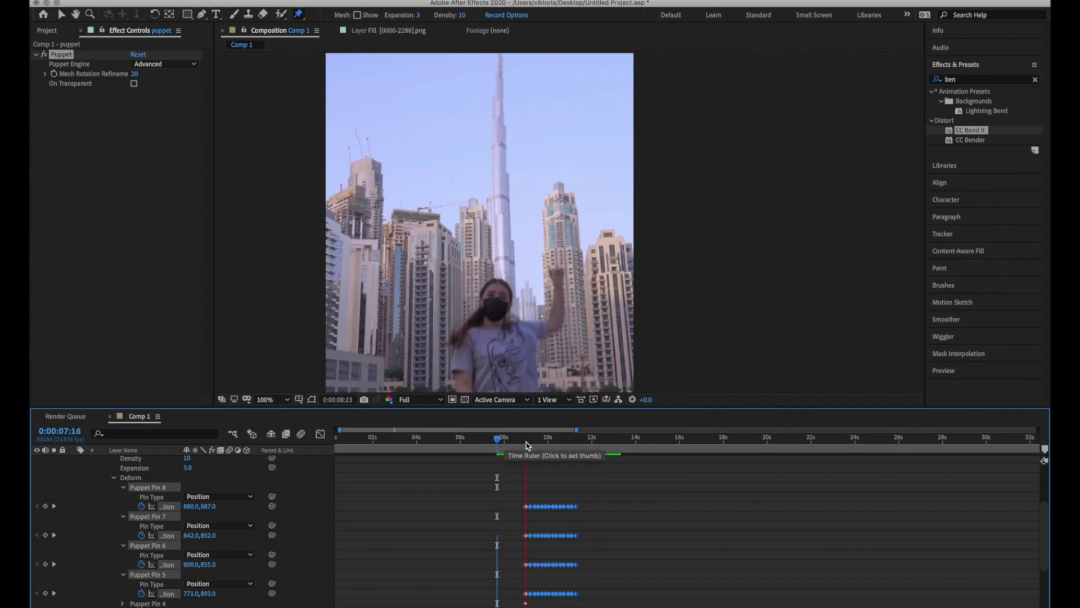
scroll(578, 212, up, 2)
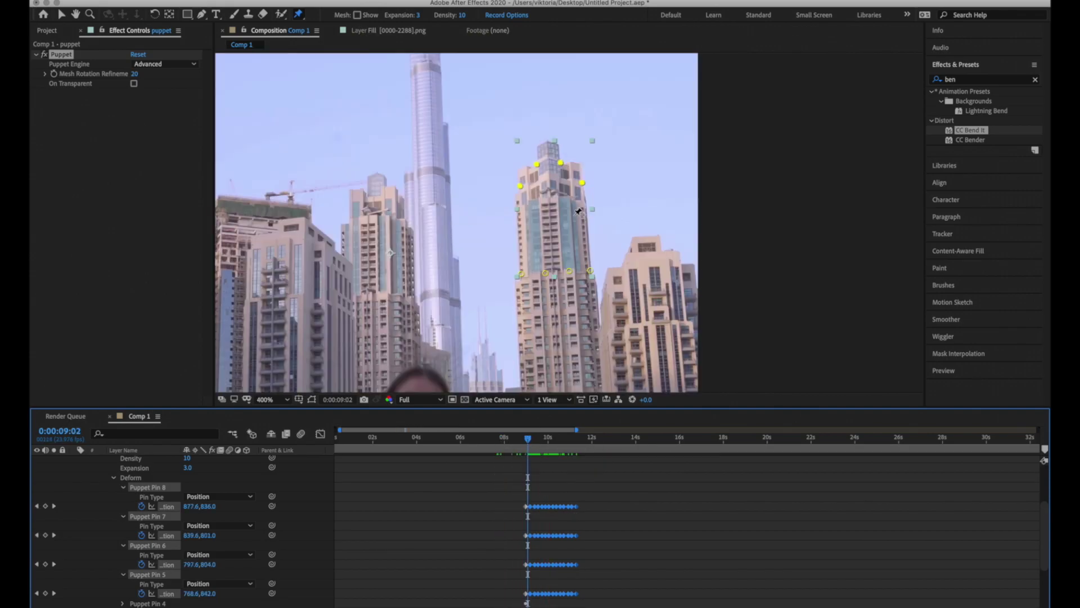
drag(551, 210, 564, 256)
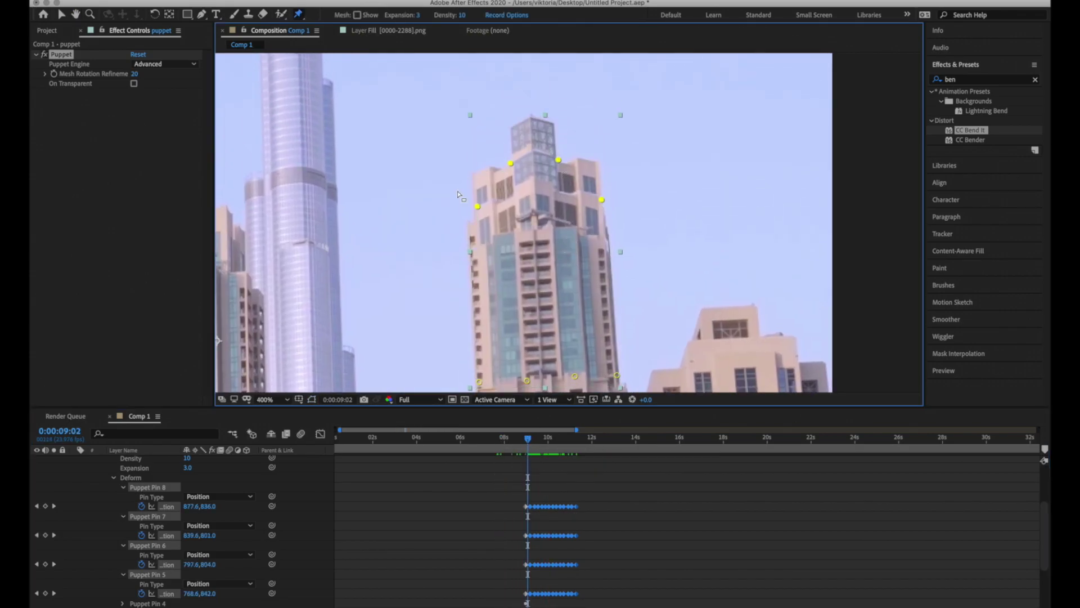
click(526, 438)
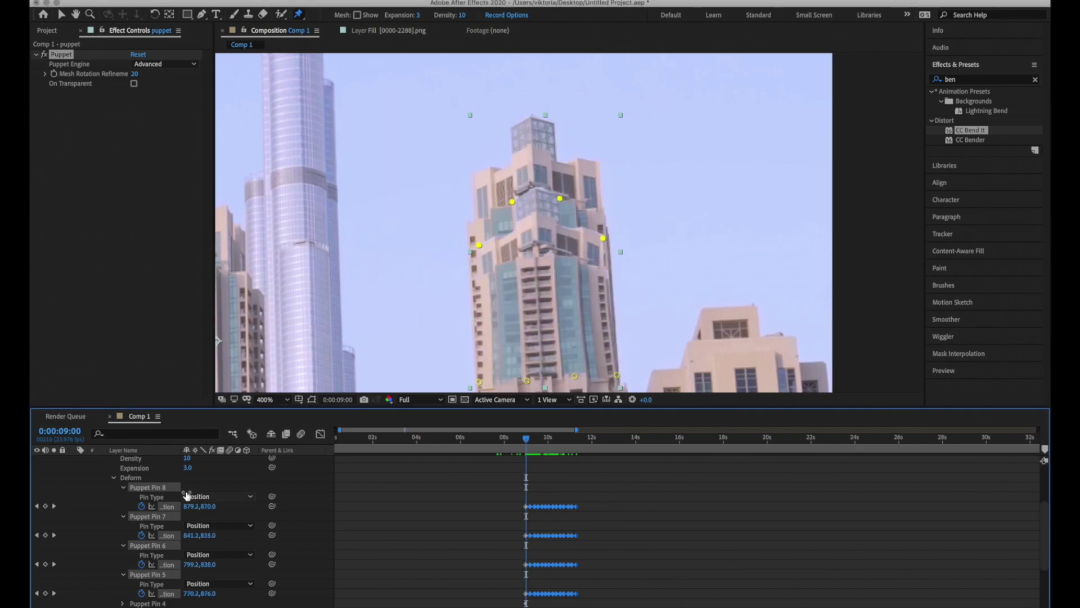
Collapse the puppet layer's properties and select the background 3 layer
scroll(187, 495, up, 10)
click(75, 461)
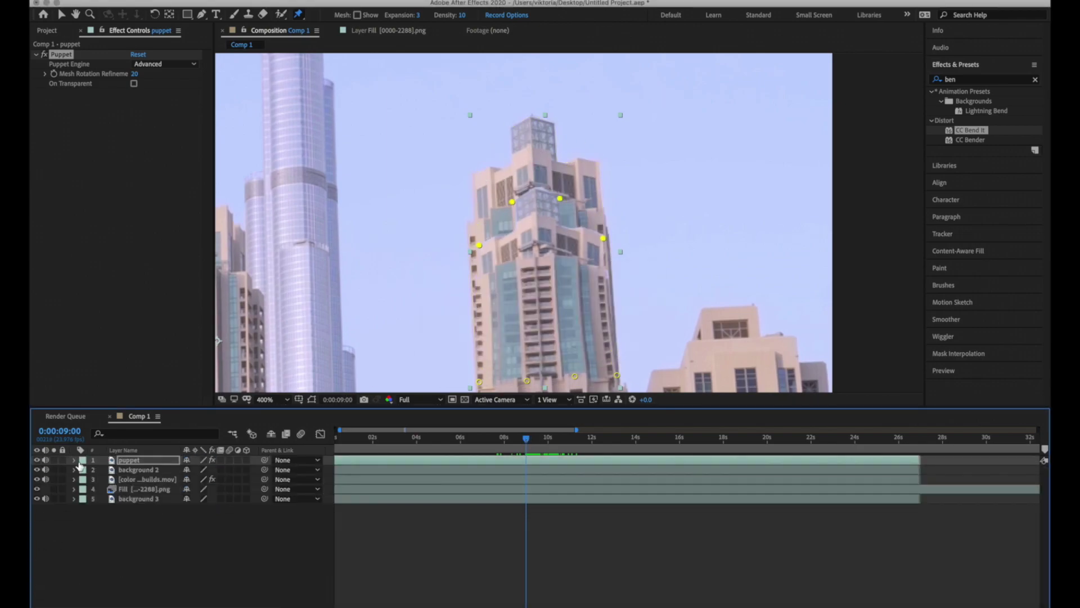
click(138, 499)
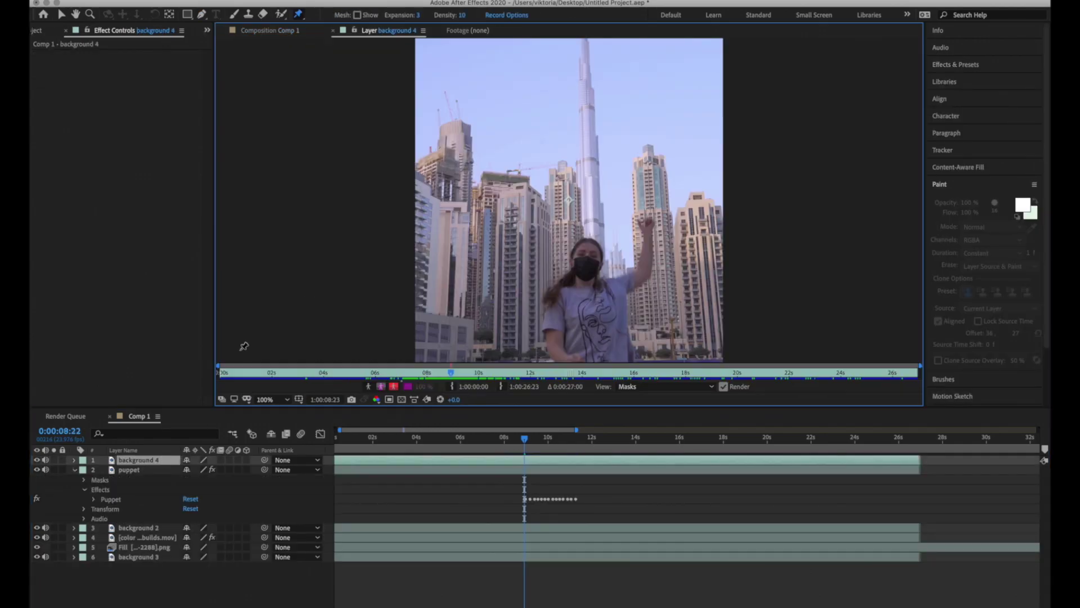
Clone-stamp sky over the right tower's top on background 4, then return to Comp 1
click(249, 15)
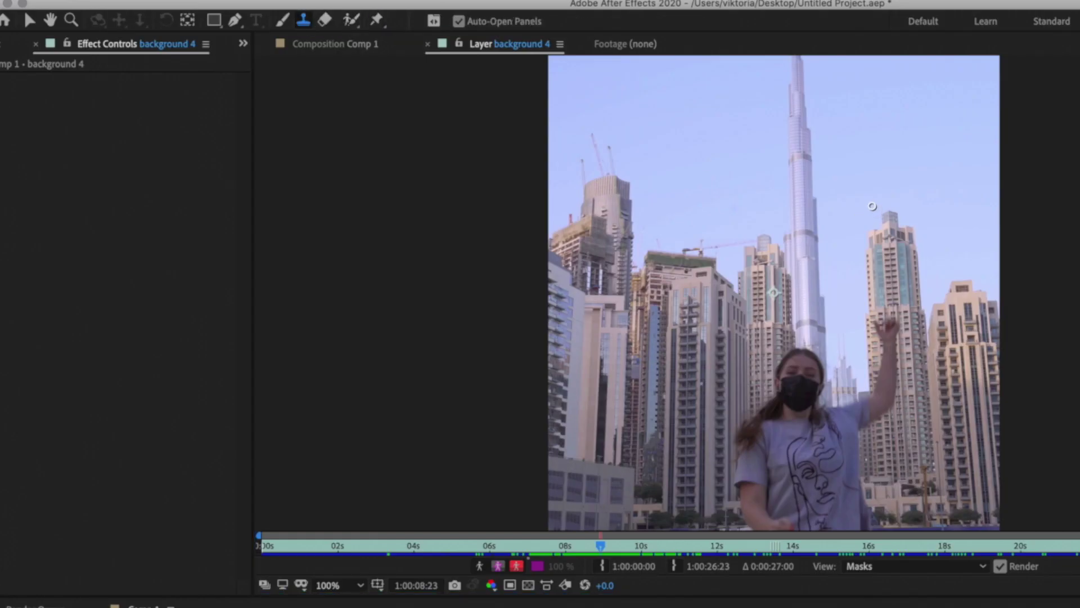
scroll(873, 206, down, 1)
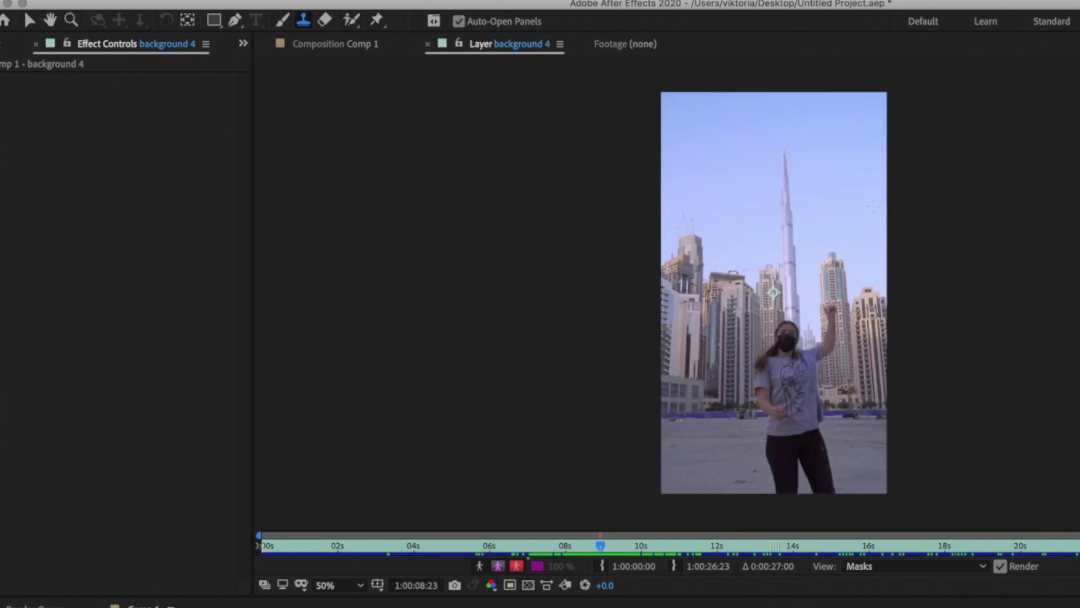
scroll(849, 224, up, 2)
drag(962, 190, 613, 429)
mouse_move(641, 369)
mouse_down()
mouse_move(695, 437)
mouse_move(623, 394)
mouse_move(709, 433)
mouse_move(708, 481)
mouse_move(625, 483)
mouse_up()
mouse_move(678, 485)
mouse_down()
mouse_move(693, 365)
mouse_move(713, 381)
mouse_up()
alt+click(785, 285)
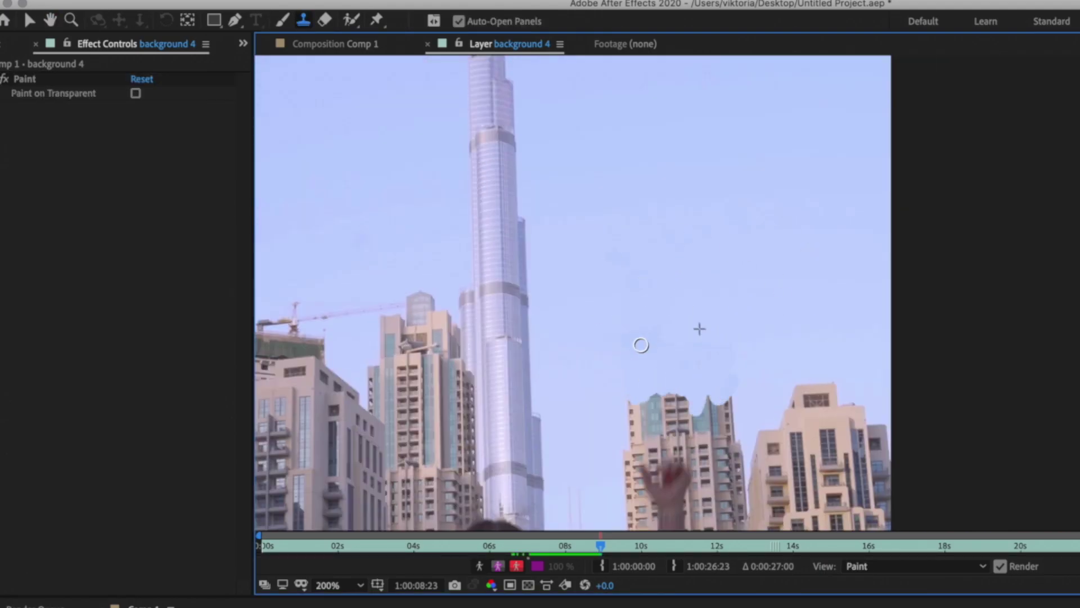
scroll(632, 401, down, 2)
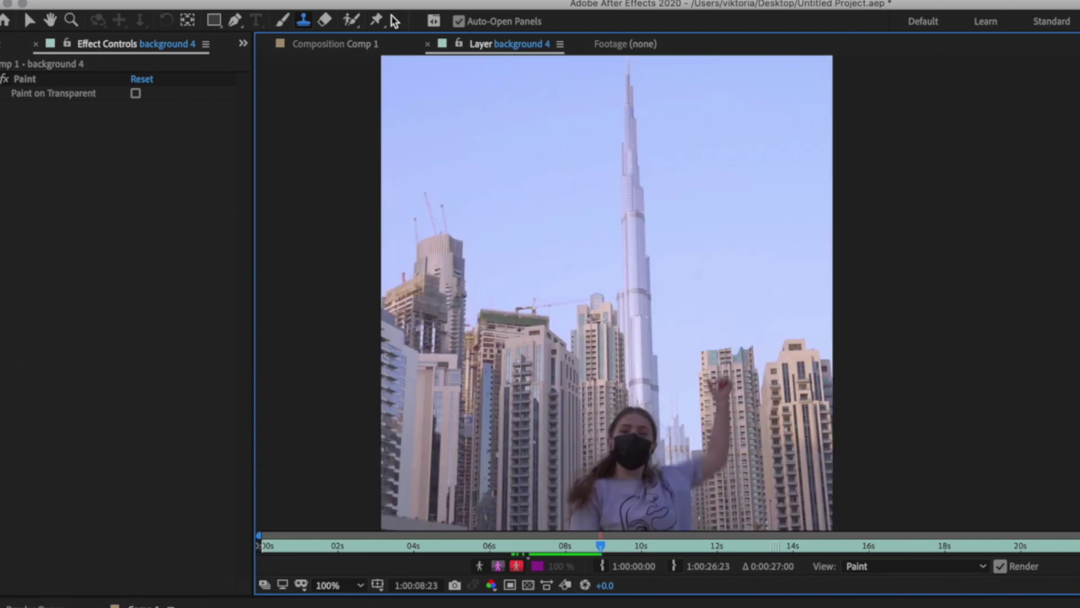
click(335, 44)
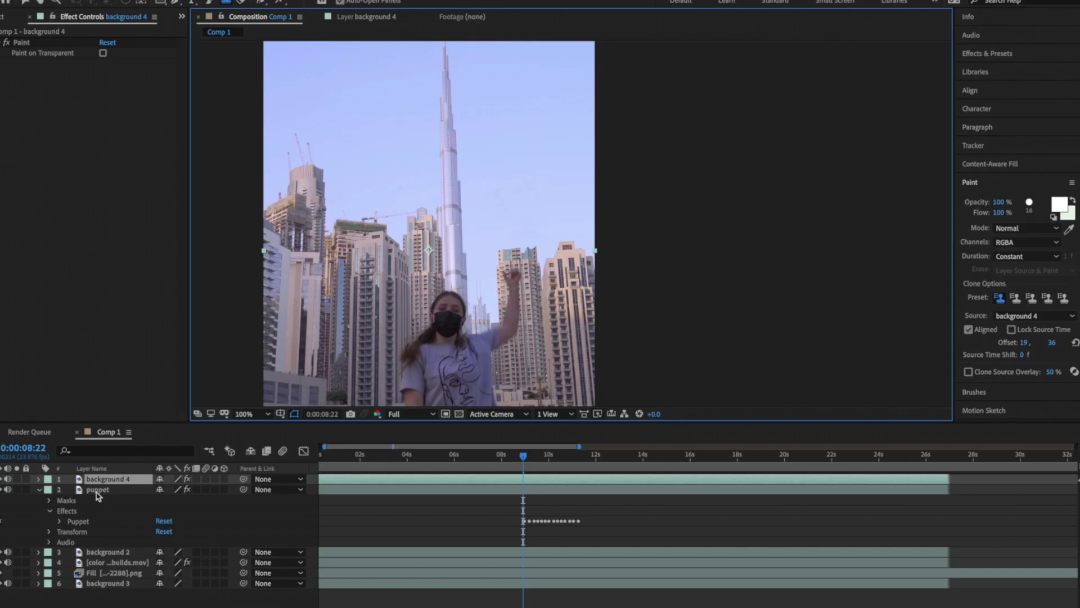